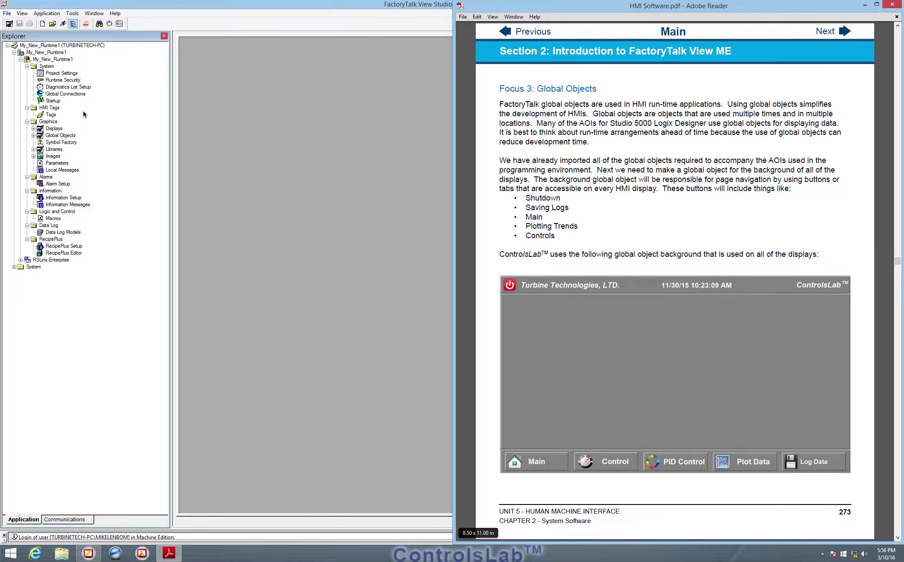
- Open the P_AIn Graphics Library under Global Objects, inspect its bar graph, then close it
double_click(37, 137)
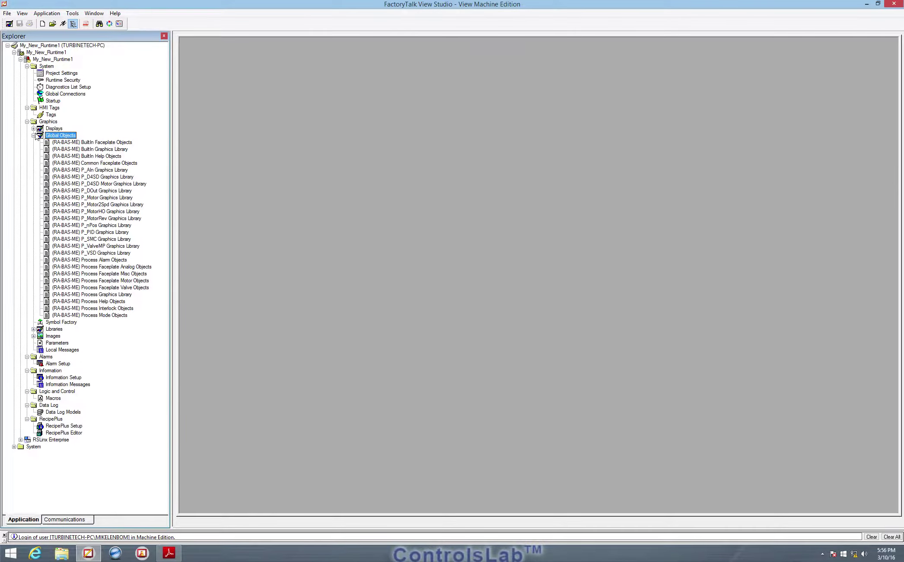
click(76, 170)
double_click(75, 170)
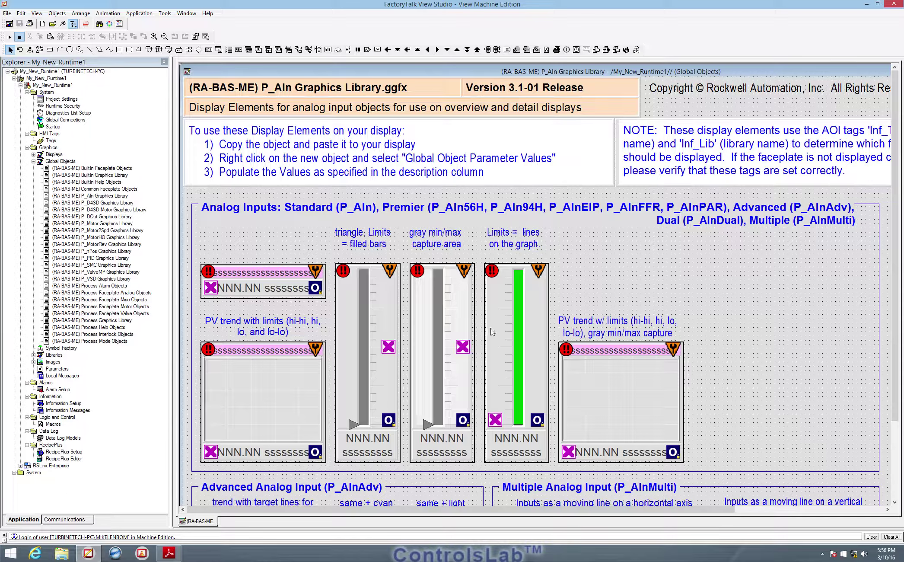
click(506, 311)
drag(856, 75, 755, 79)
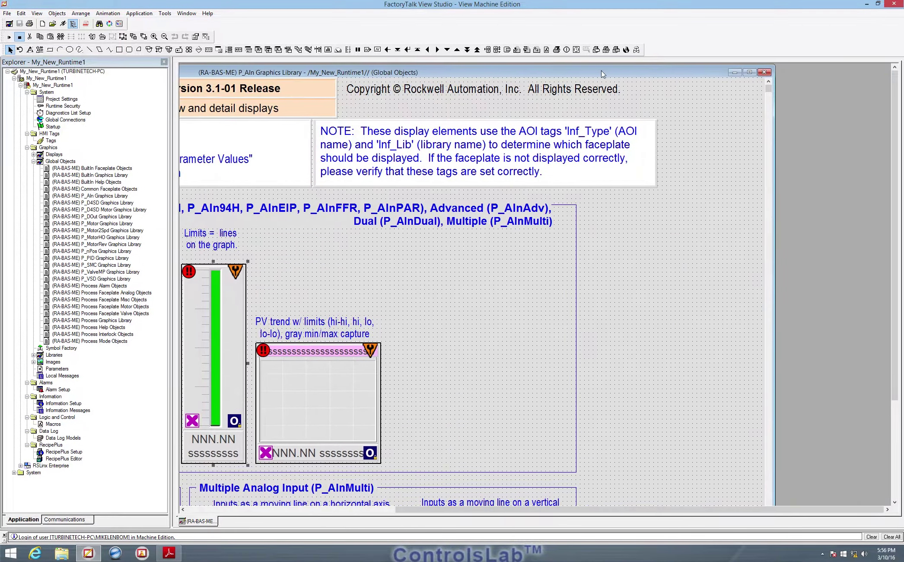
click(763, 73)
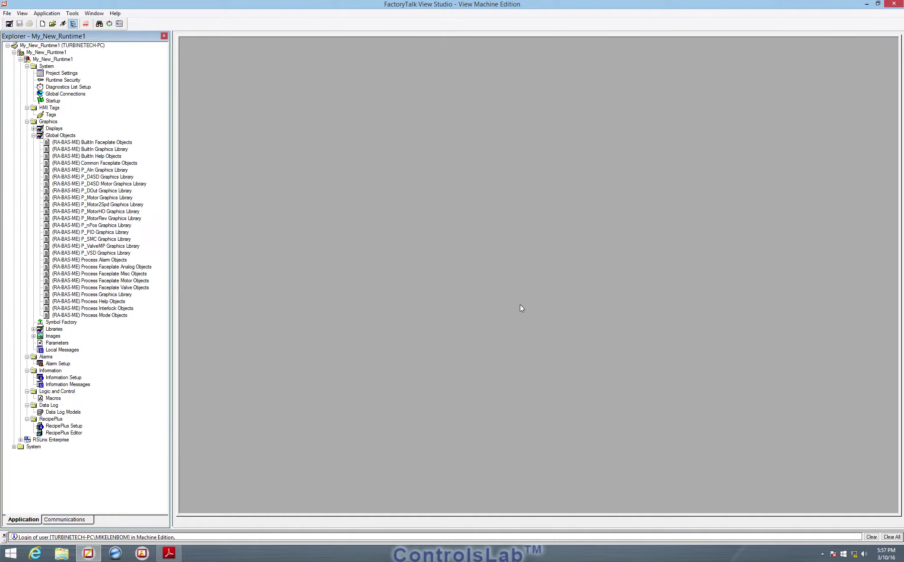
- Fit FactoryTalk beside the guide, expand Displays, and turn the guide to page 274
click(878, 4)
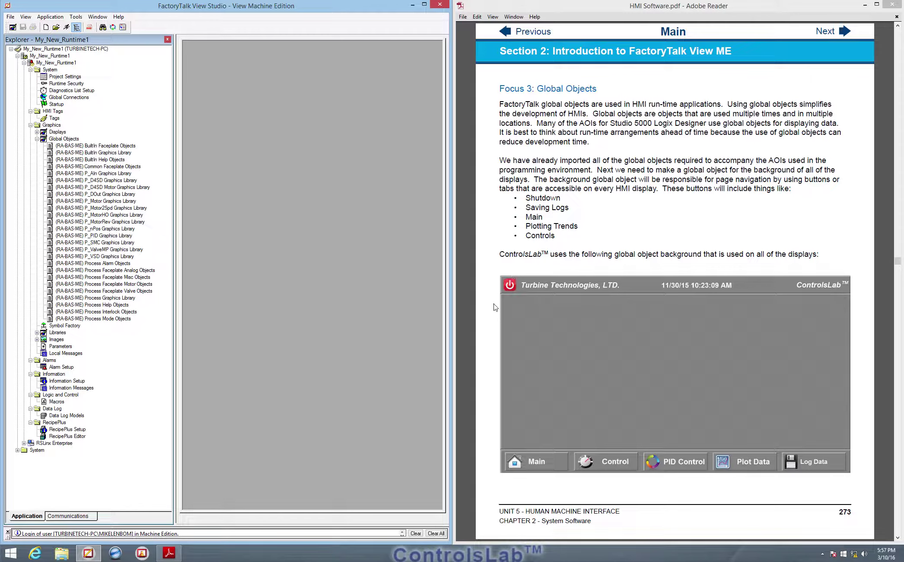
click(37, 132)
click(60, 132)
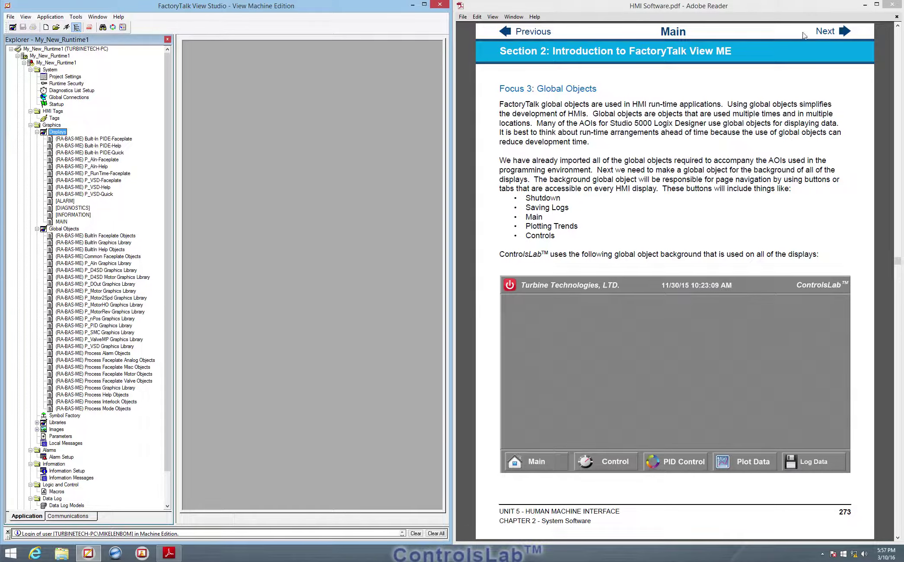
click(845, 33)
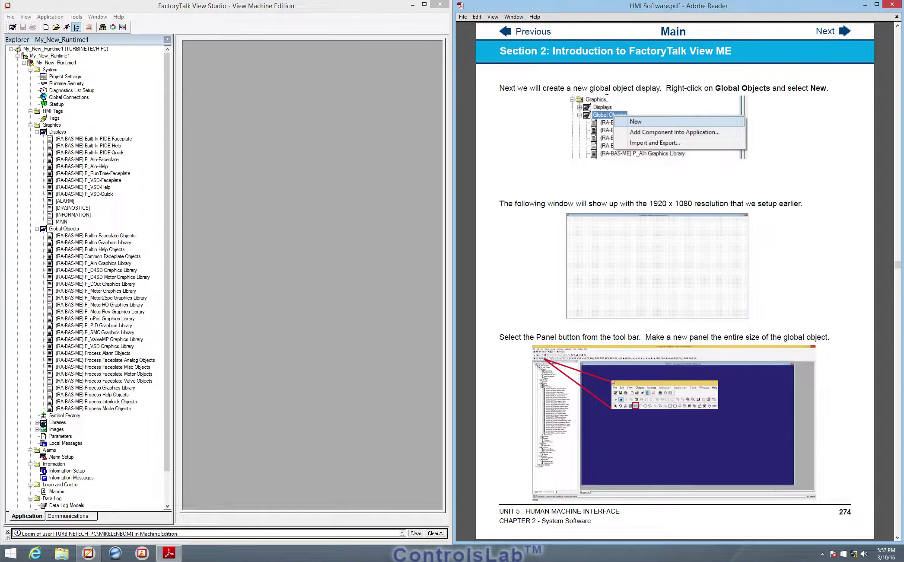
- Create a new untitled display from the Global Objects folder
click(70, 232)
right_click(71, 232)
click(83, 237)
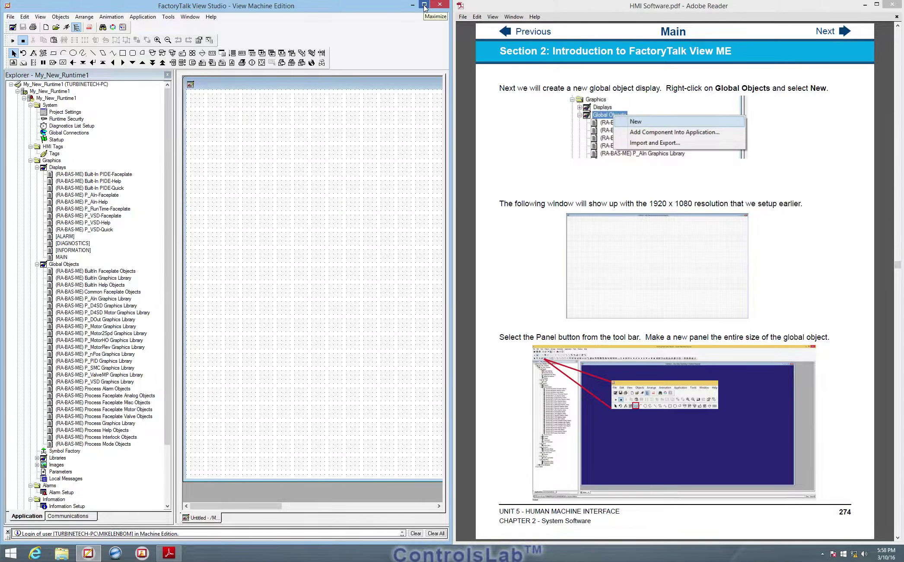
- Maximize FactoryTalk and draw a panel across the top of the display
click(425, 6)
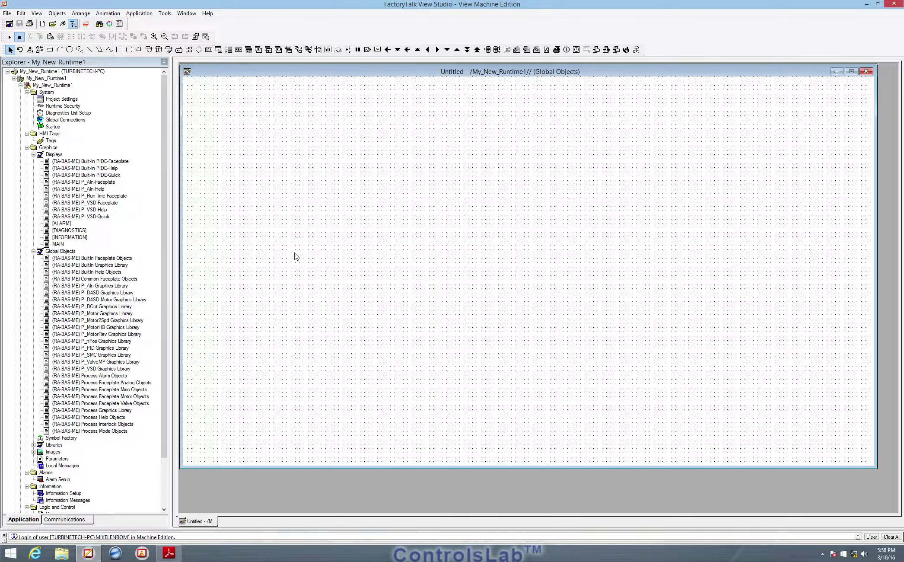
click(48, 50)
mouse_move(184, 79)
mouse_down()
mouse_move(380, 181)
mouse_move(722, 167)
mouse_move(853, 111)
mouse_move(877, 117)
mouse_move(874, 108)
mouse_up()
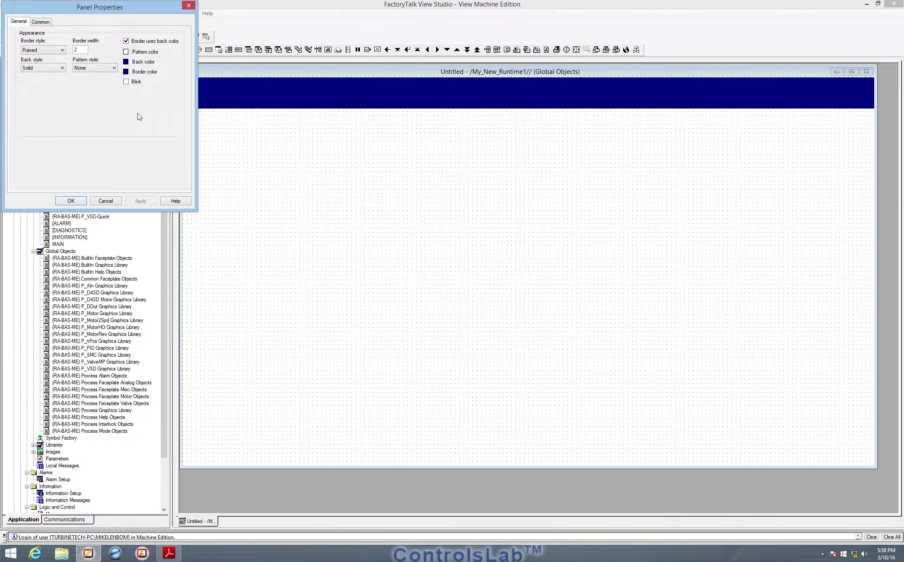
- Set the panel's back and border colours to grey and nudge it into place
click(131, 63)
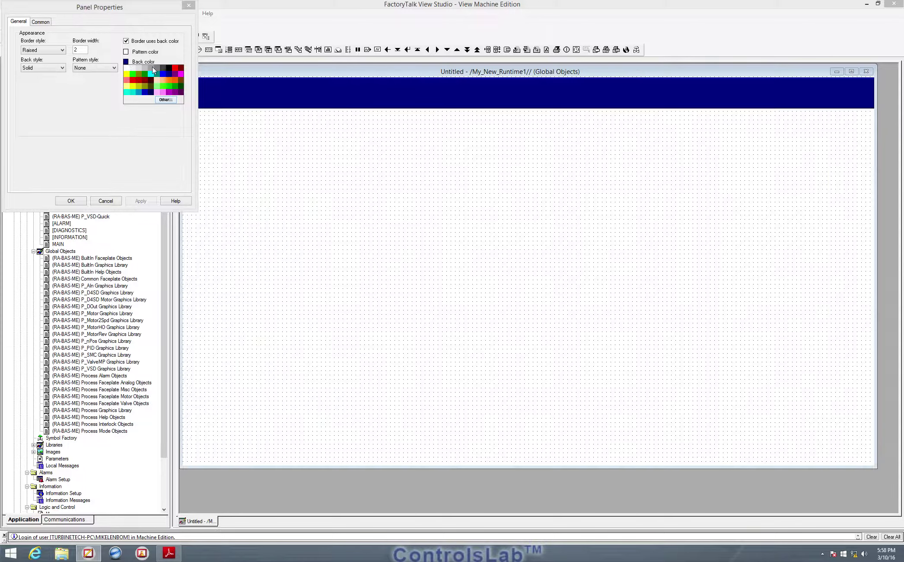
click(154, 71)
click(127, 73)
click(157, 78)
click(130, 71)
click(157, 78)
click(141, 201)
click(70, 201)
click(9, 49)
click(230, 96)
drag(204, 94, 204, 93)
- Turn the HMI Software guide to page 275
click(168, 553)
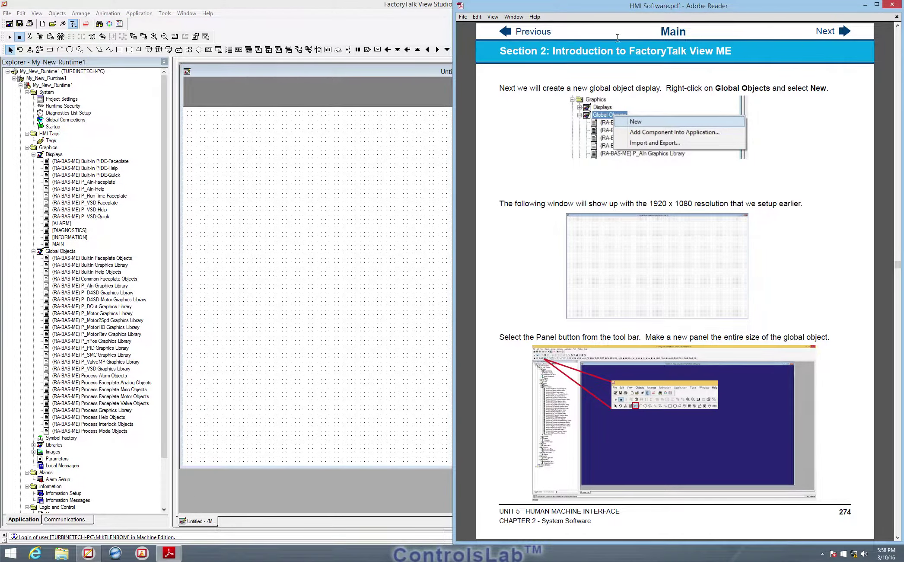
click(506, 32)
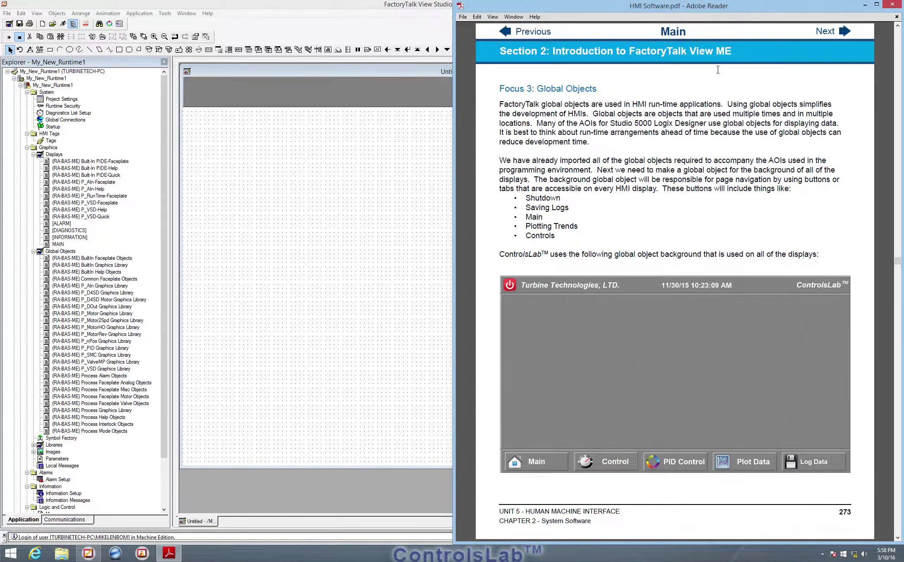
click(845, 31)
click(845, 31)
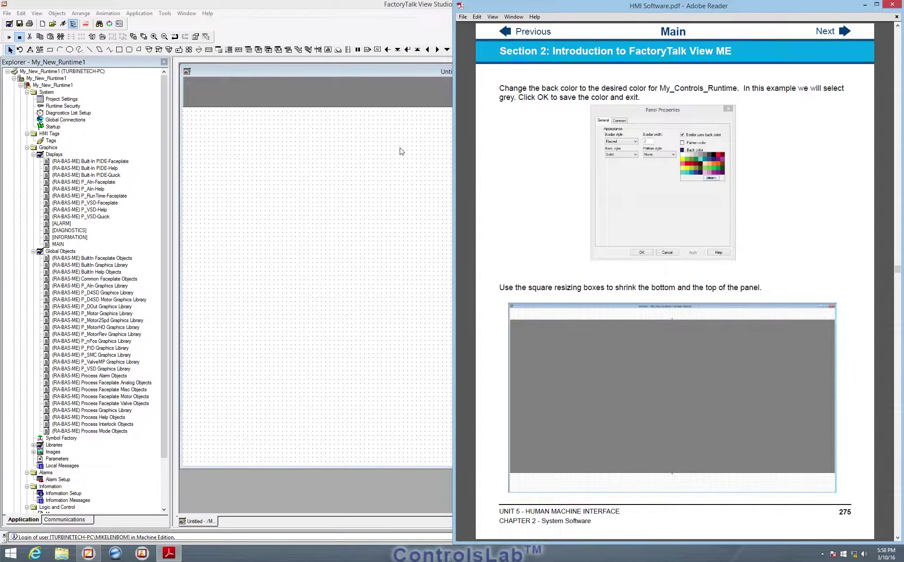
- Copy the top panel and paste it as a large grey middle area below the banner
click(386, 79)
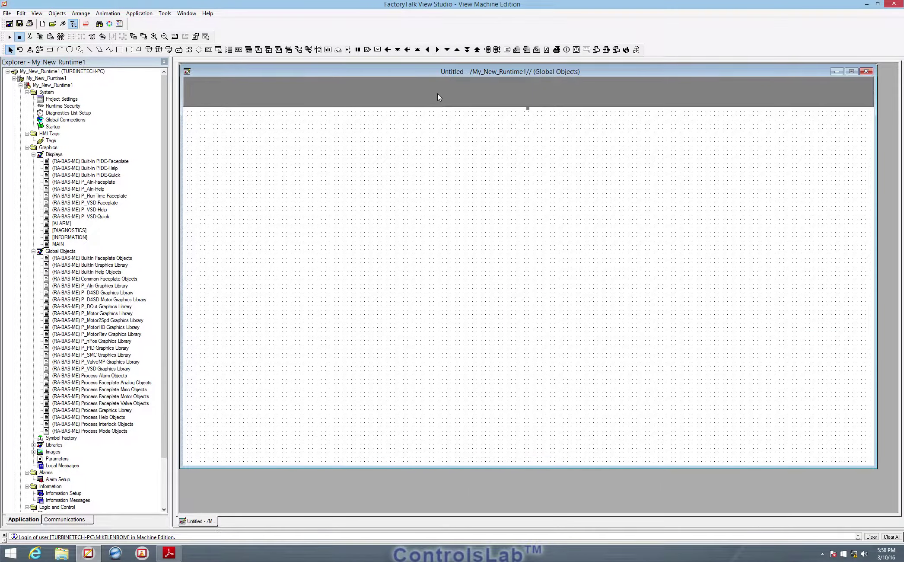
right_click(438, 94)
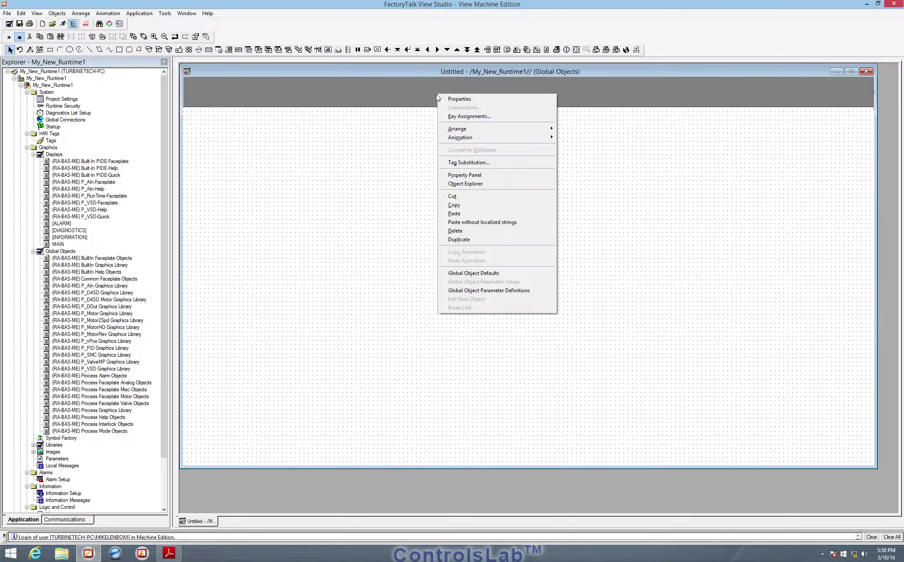
click(454, 215)
right_click(427, 198)
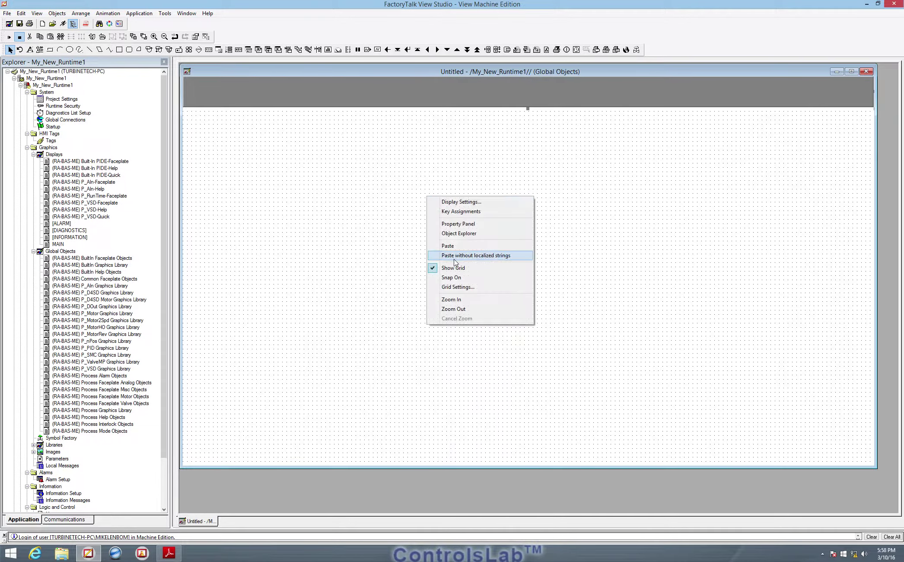
click(475, 255)
drag(423, 116, 418, 126)
drag(513, 377, 511, 425)
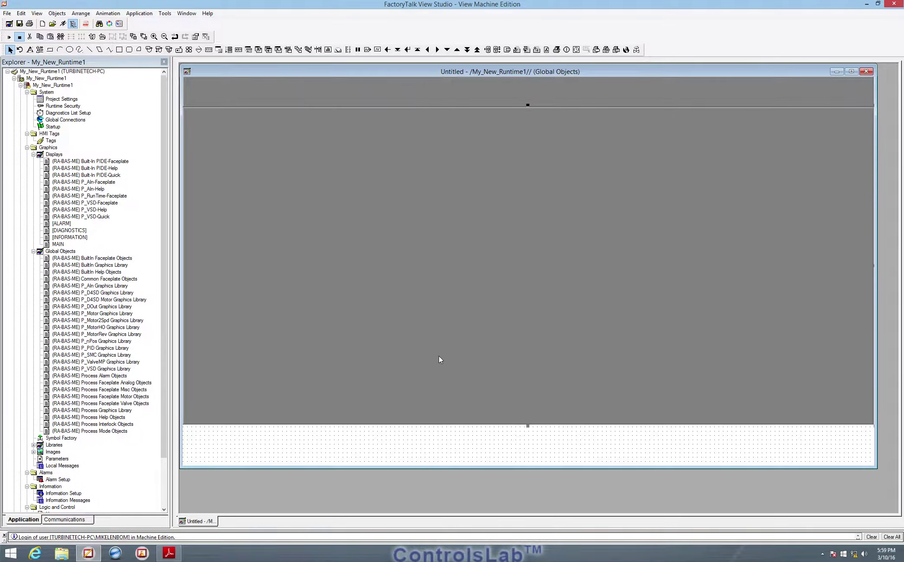
- Paste a second copy as a narrow bottom strip and extend the middle panel up to the banner
right_click(414, 445)
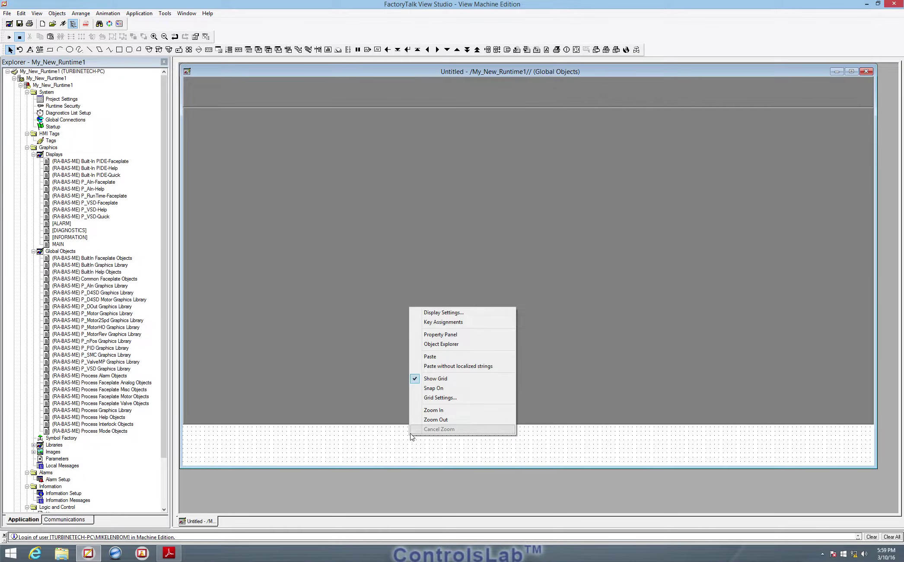
click(429, 356)
drag(340, 131, 333, 441)
drag(516, 458, 517, 464)
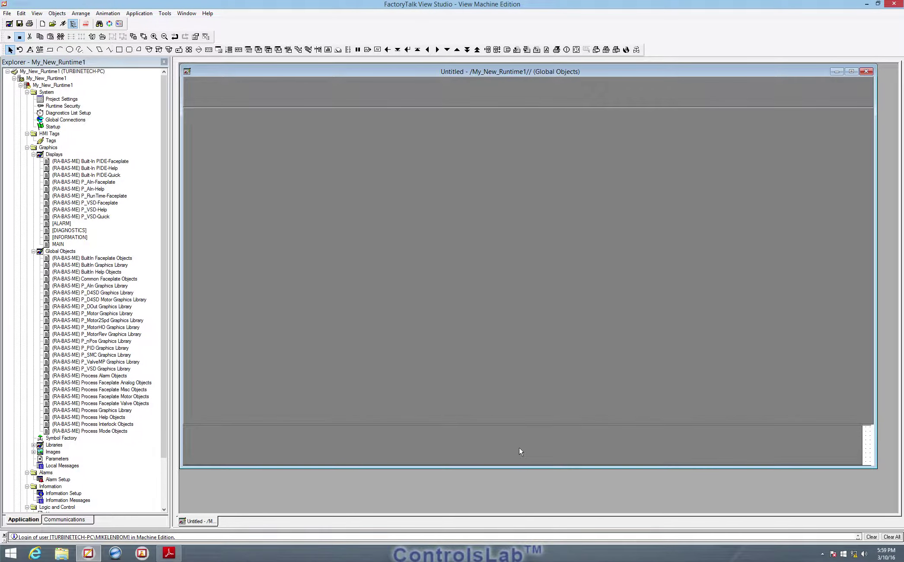
click(520, 451)
click(521, 448)
click(390, 340)
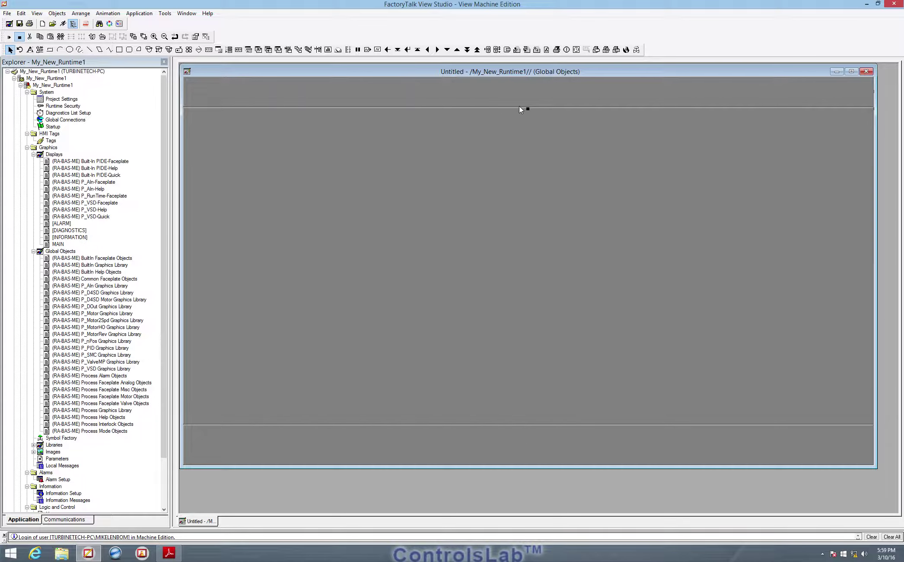
drag(528, 108, 529, 101)
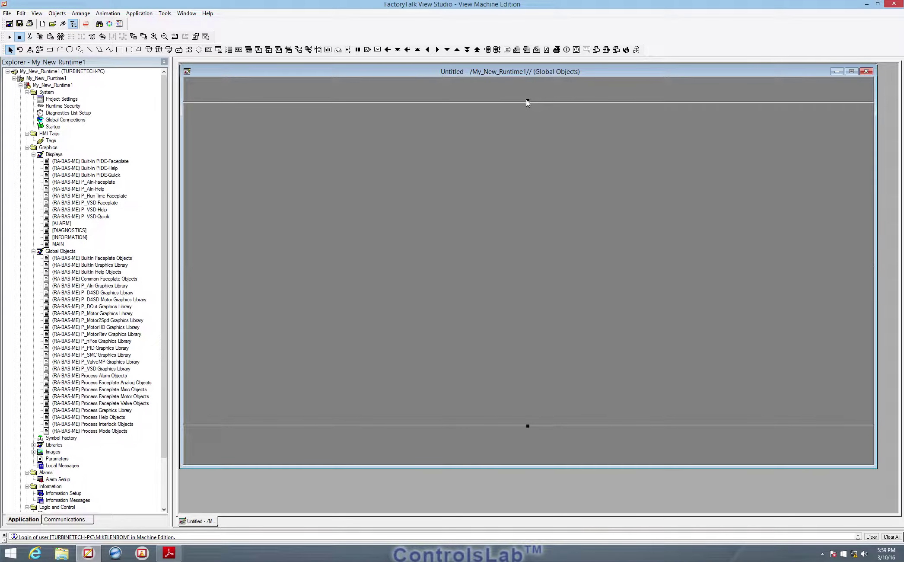
click(528, 101)
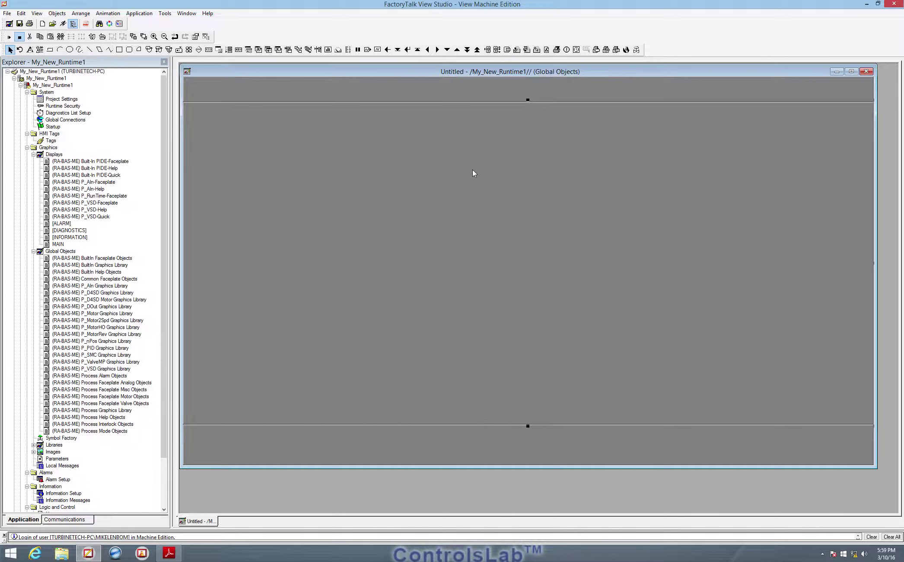
- Turn the guide to its next page and return to FactoryTalk
mouse_move(169, 553)
click(168, 516)
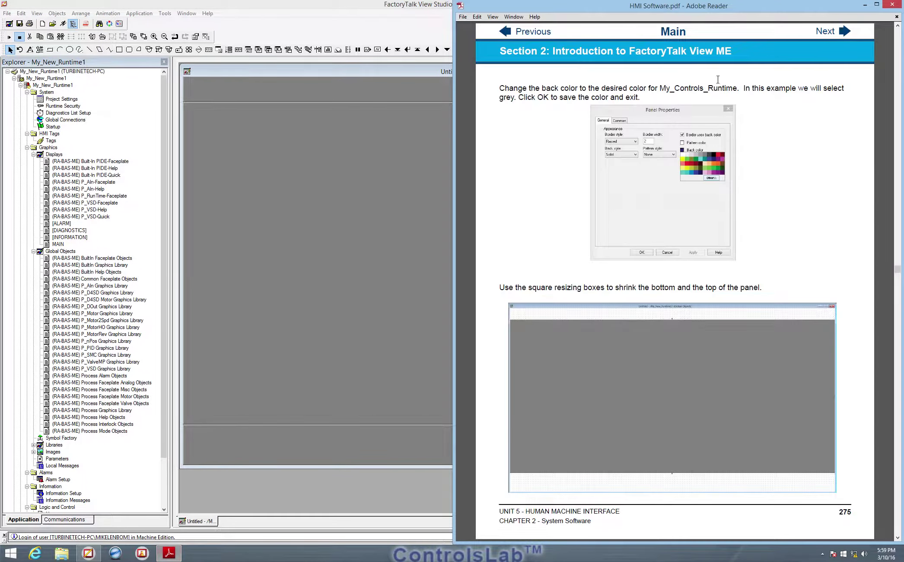
click(842, 32)
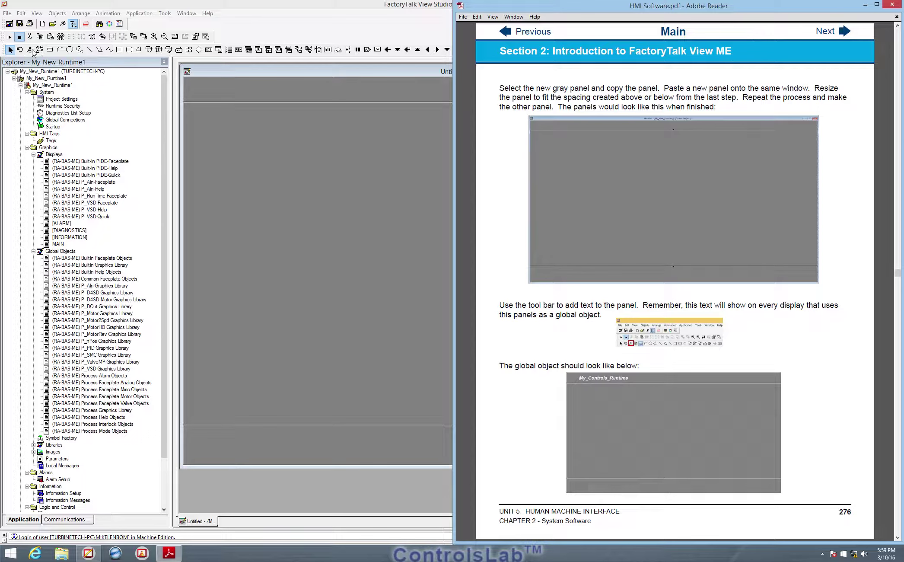
click(367, 26)
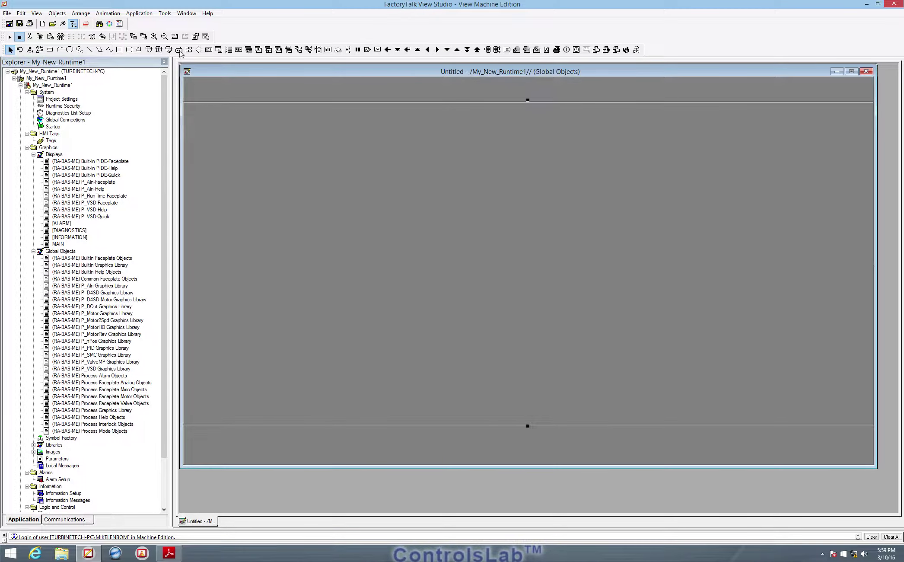
- Add the My_New_Runtime title on the banner in white, size 18 text
click(30, 49)
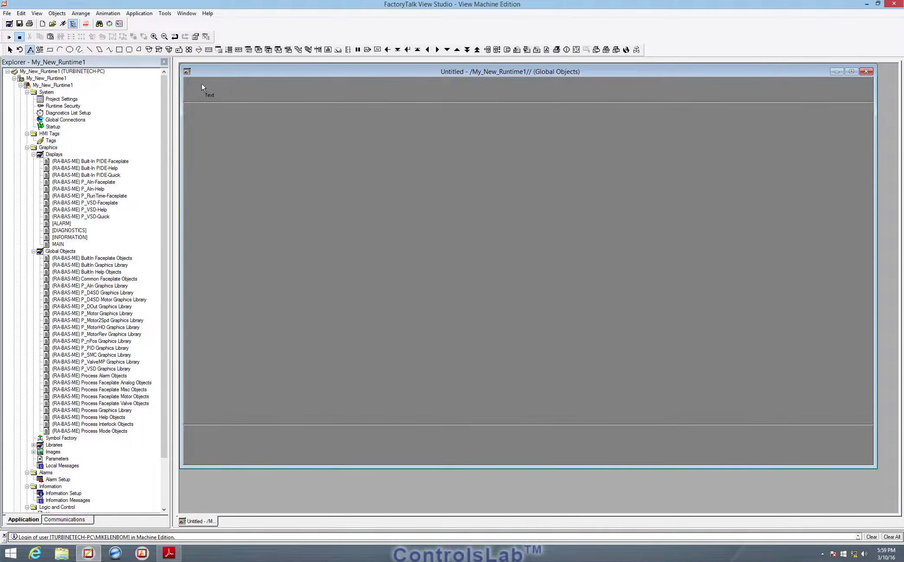
click(337, 100)
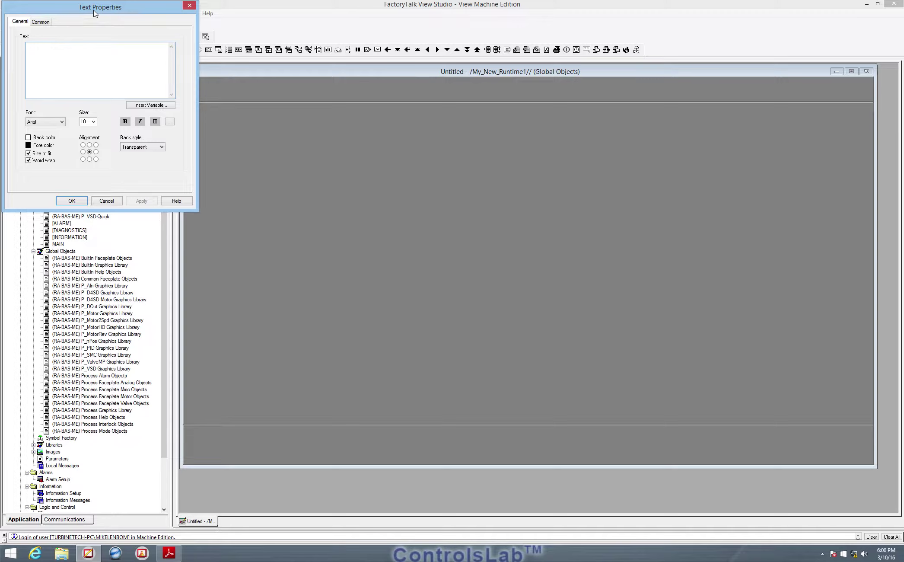
text(My_New_Runtime)
click(93, 121)
click(86, 151)
click(28, 146)
click(30, 151)
click(140, 200)
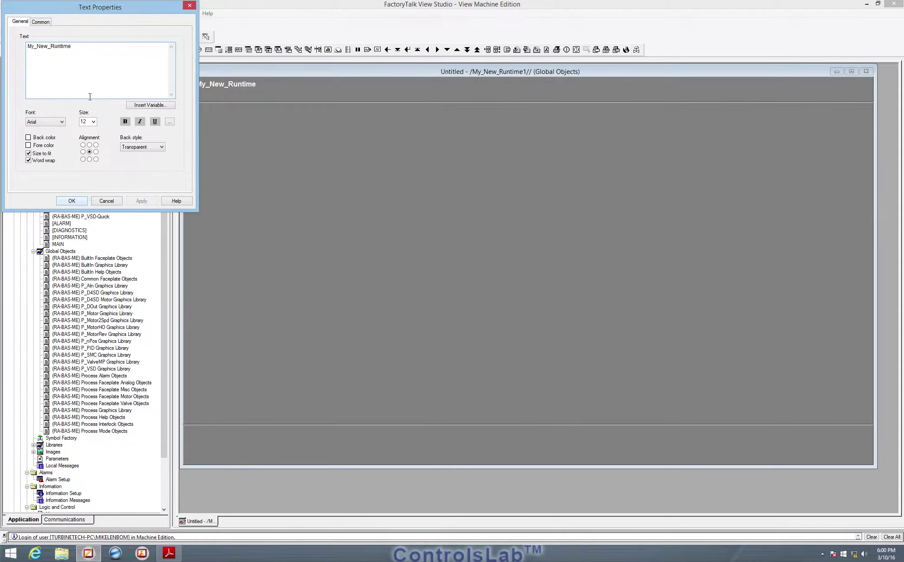
click(94, 122)
click(86, 172)
click(151, 202)
click(72, 201)
- Make the My_New_Runtime title italic and turn the guide to page 277
click(10, 49)
click(245, 89)
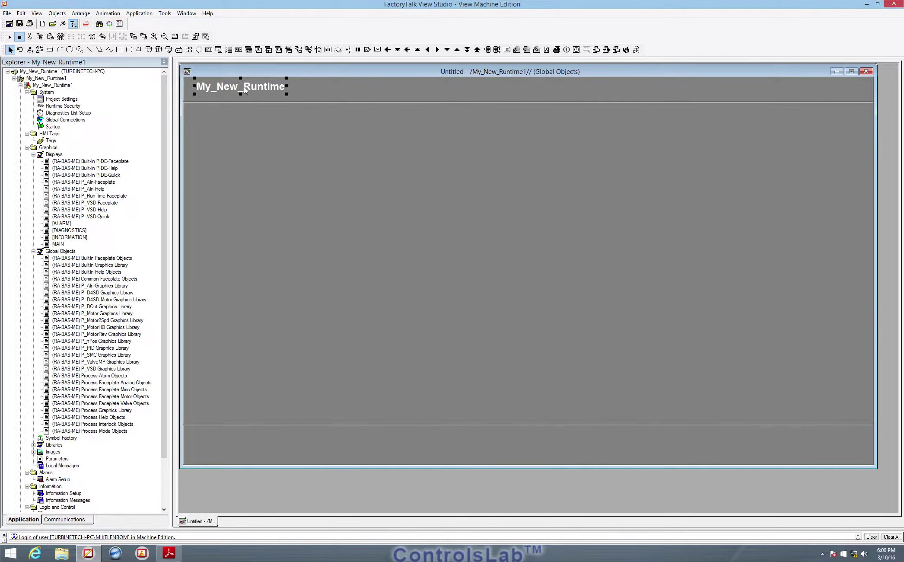
double_click(272, 90)
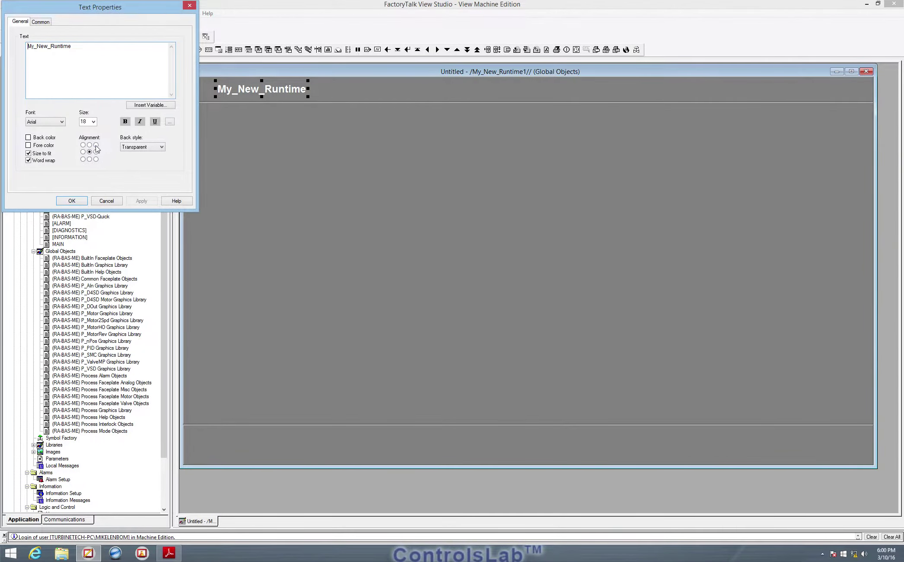
click(141, 123)
click(147, 203)
click(73, 200)
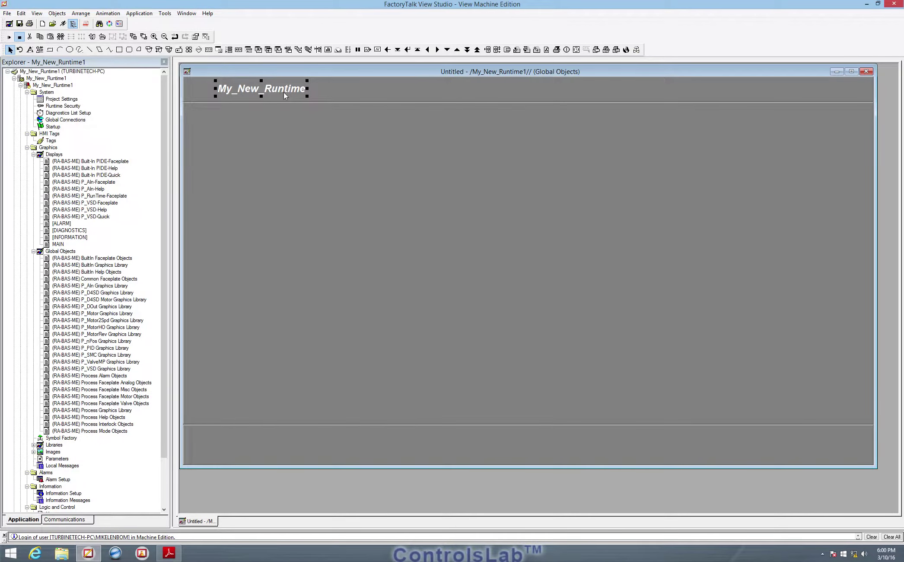
click(169, 553)
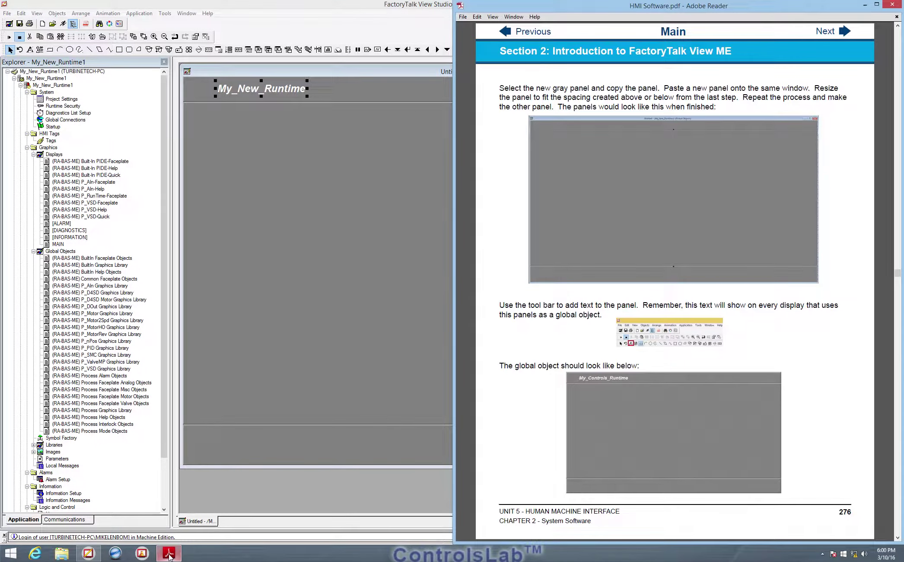
click(843, 34)
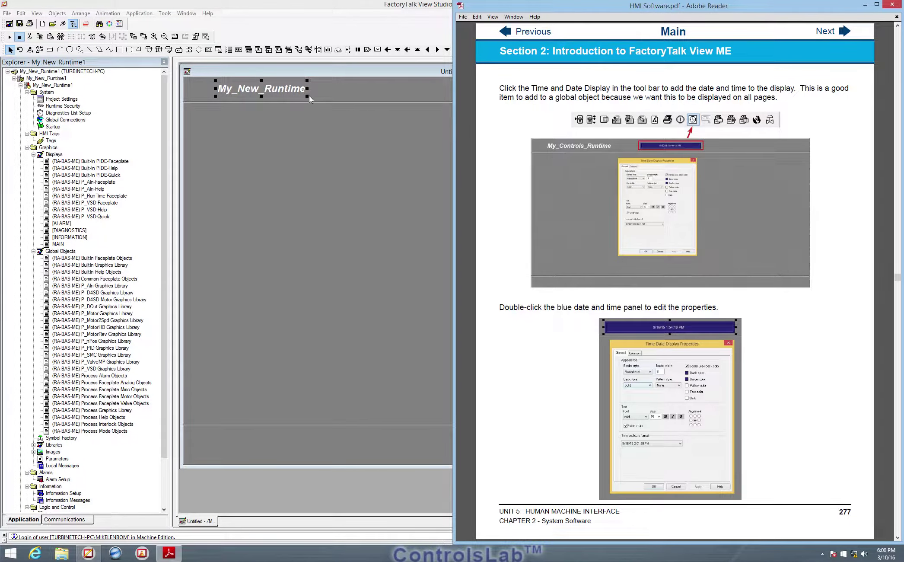
- Duplicate the title, move the copy to the banner's right end, and rename it My_Company_Name
click(329, 75)
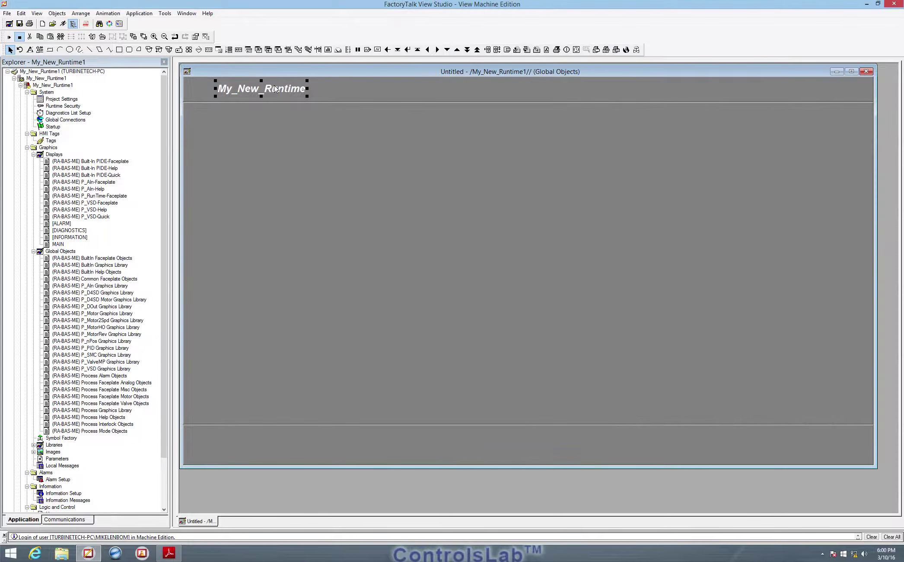
key(ctrl+d)
click(566, 128)
drag(756, 92, 816, 94)
double_click(811, 95)
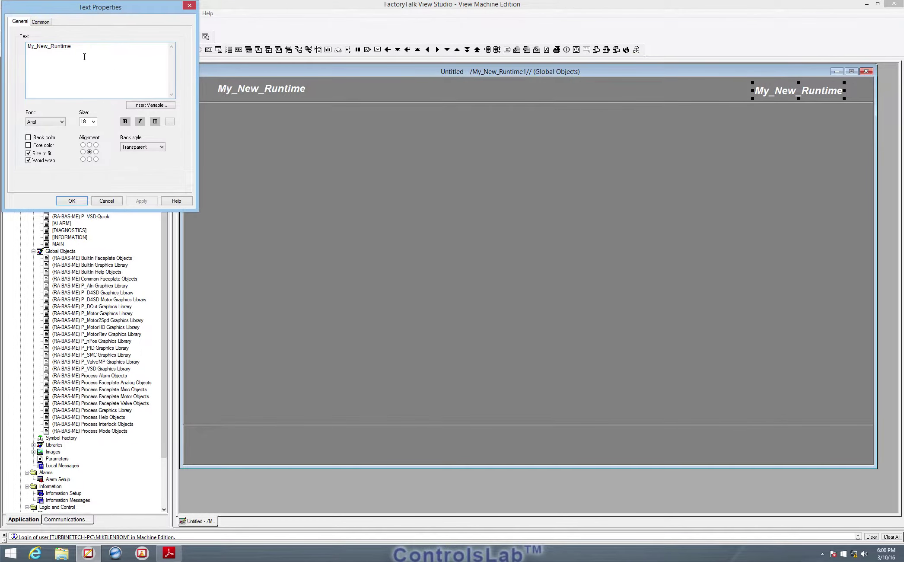
drag(37, 46, 91, 48)
key(BackSpace)
click(147, 202)
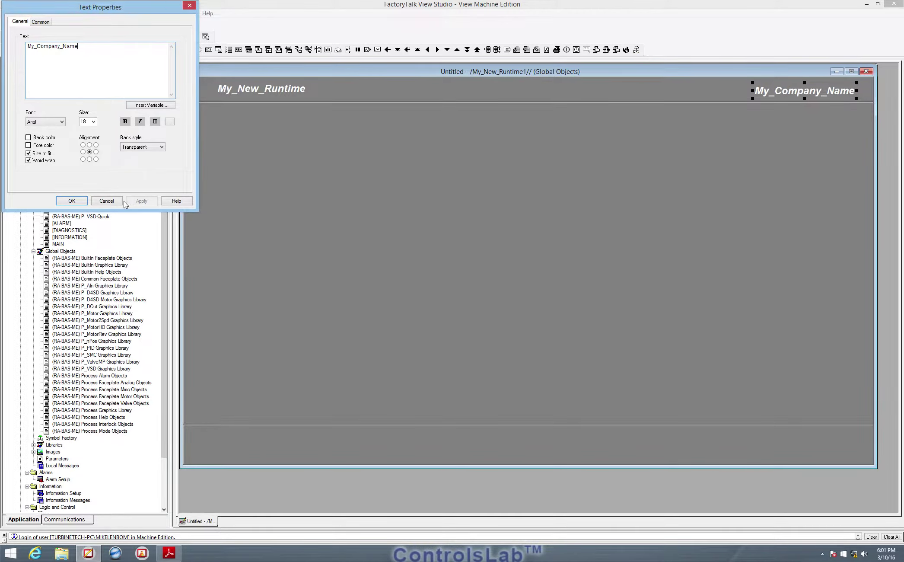
click(78, 202)
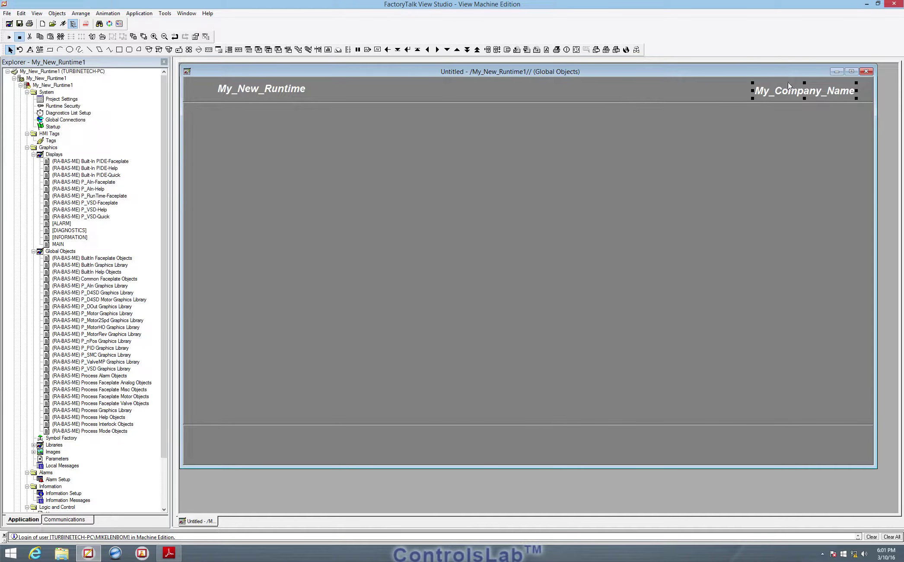
- Nudge My_Company_Name and My_New_Runtime into alignment on the banner
click(804, 93)
drag(807, 93, 809, 91)
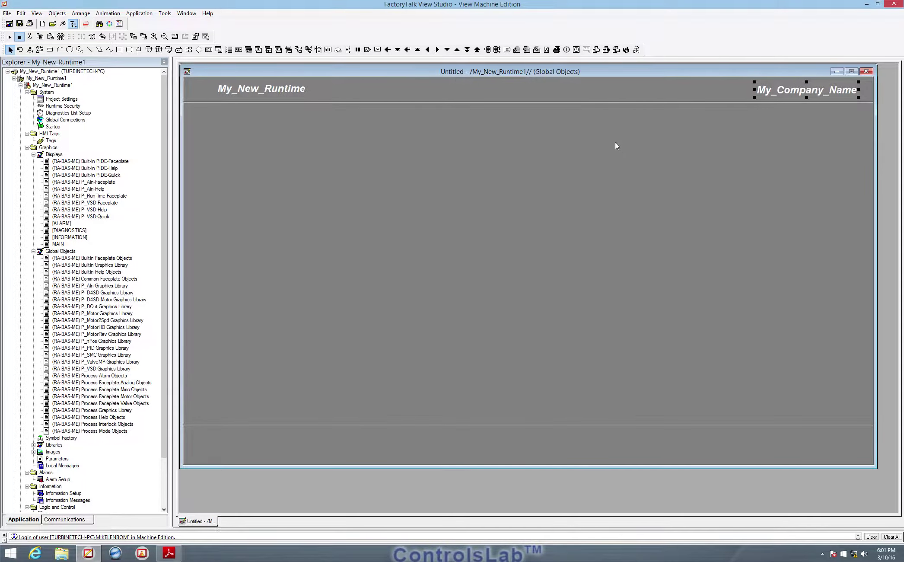
click(620, 102)
drag(260, 93, 261, 94)
click(269, 130)
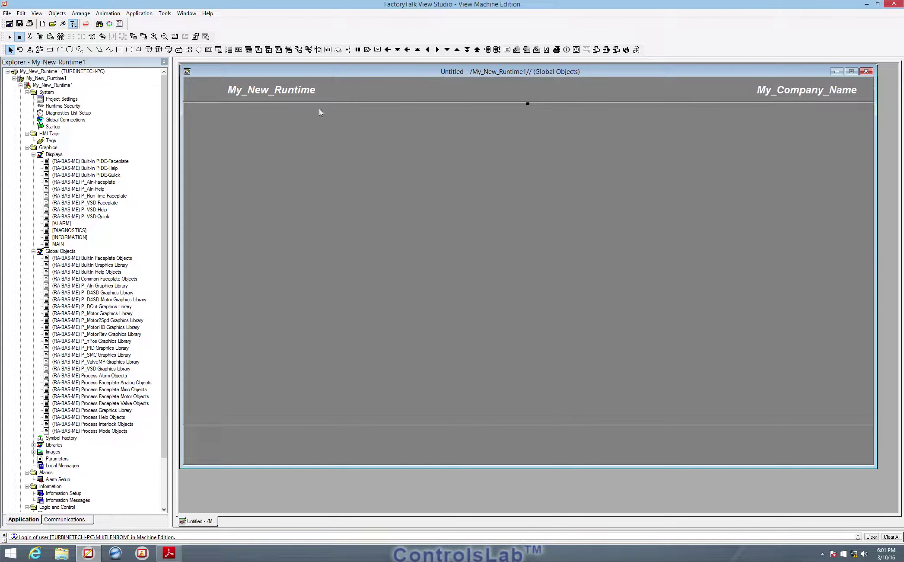
- Draw a date and time display at the top centre of the banner
click(574, 49)
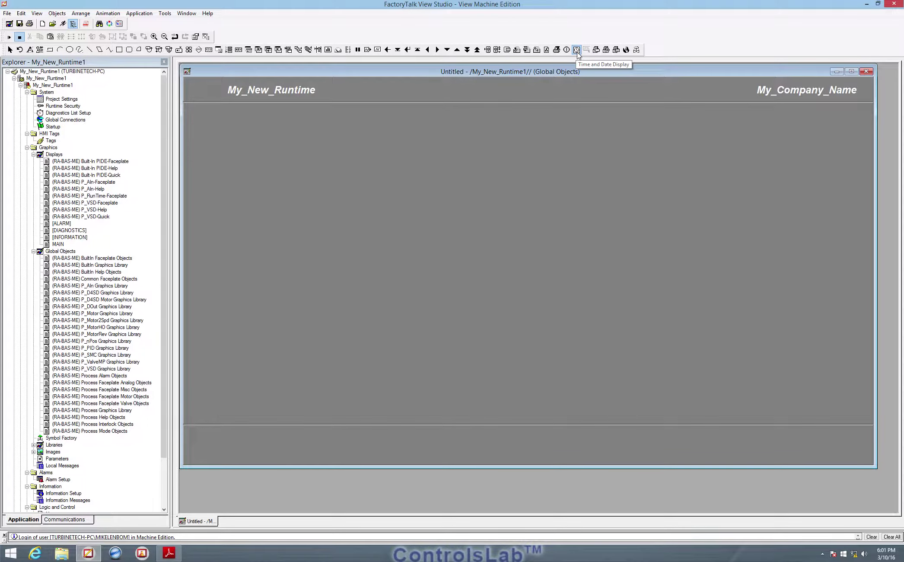
drag(426, 83, 586, 96)
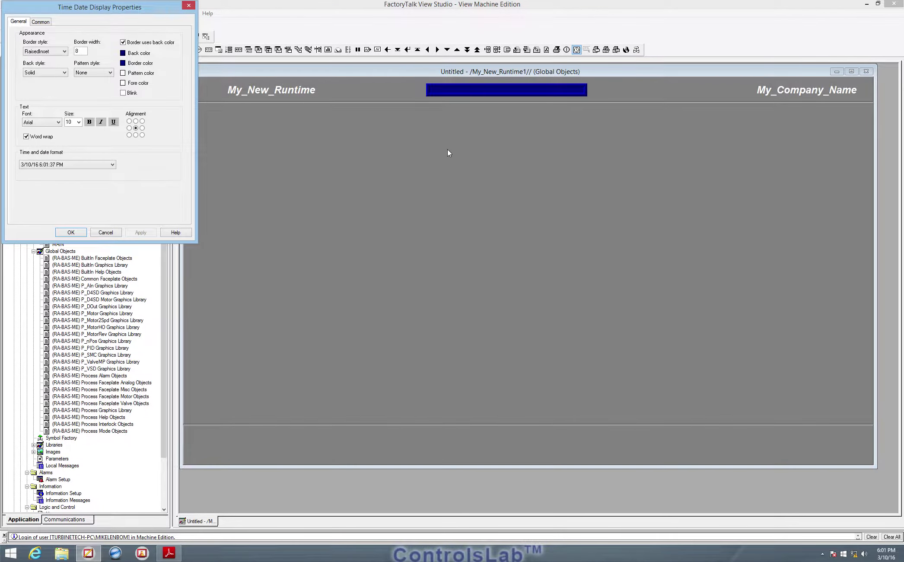
click(72, 121)
click(90, 123)
click(79, 121)
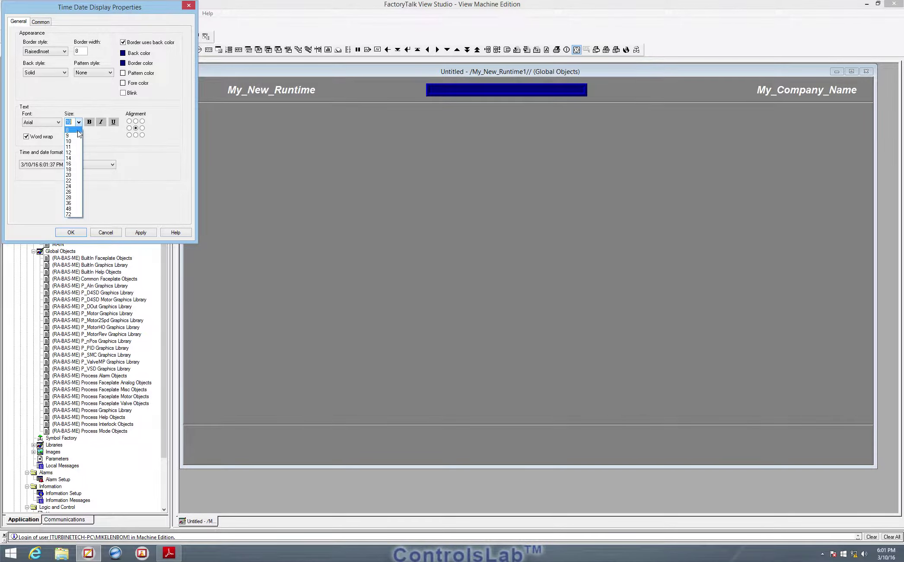
click(77, 153)
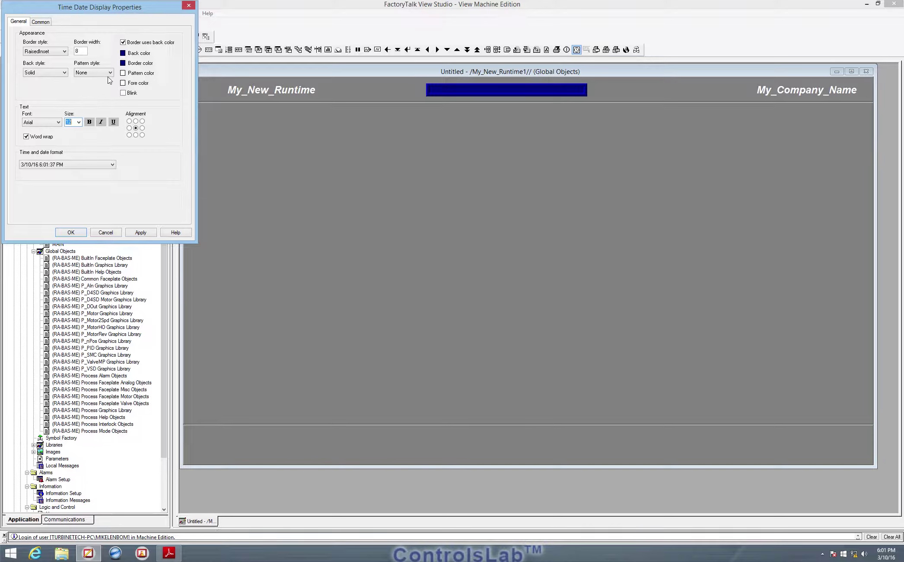
- Set the date and time display's back and border colours to gray
click(124, 53)
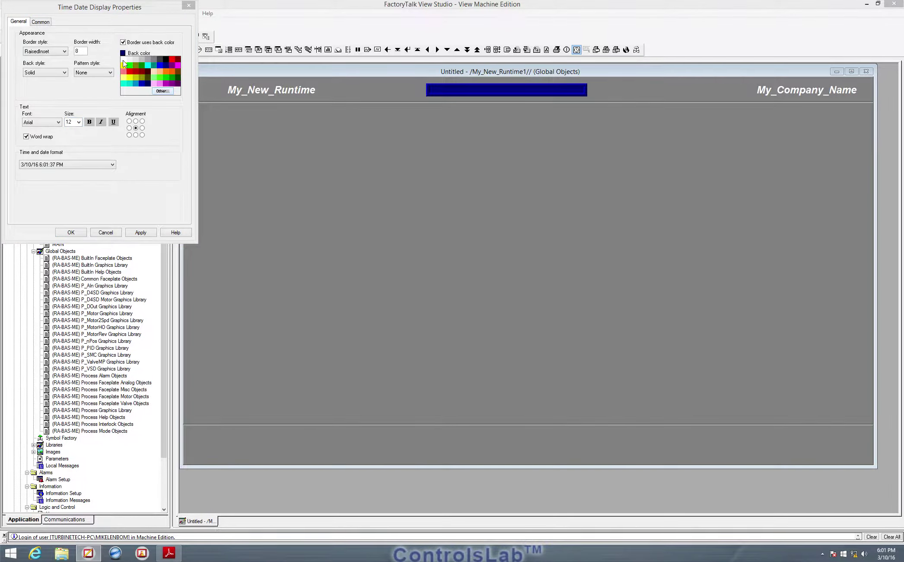
click(154, 59)
click(126, 65)
click(160, 73)
click(124, 65)
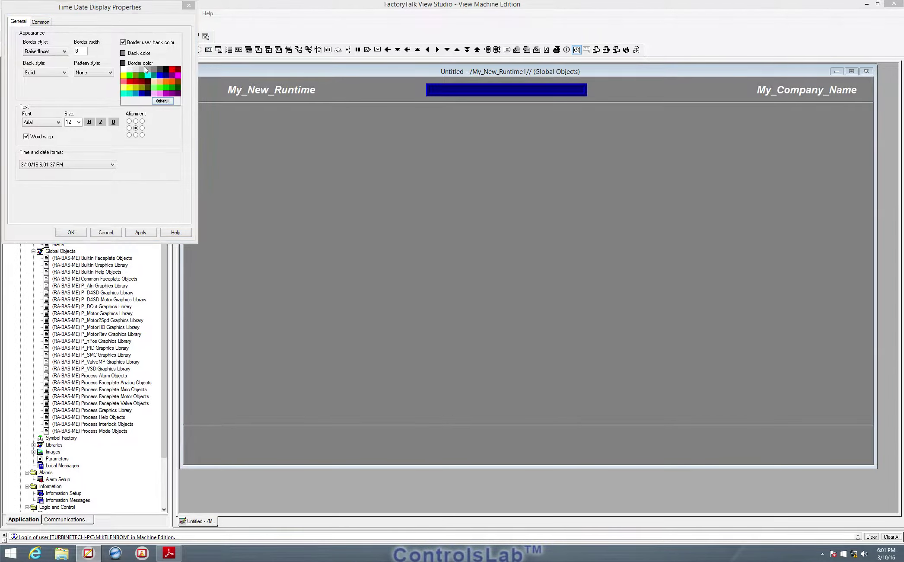
click(148, 70)
click(124, 53)
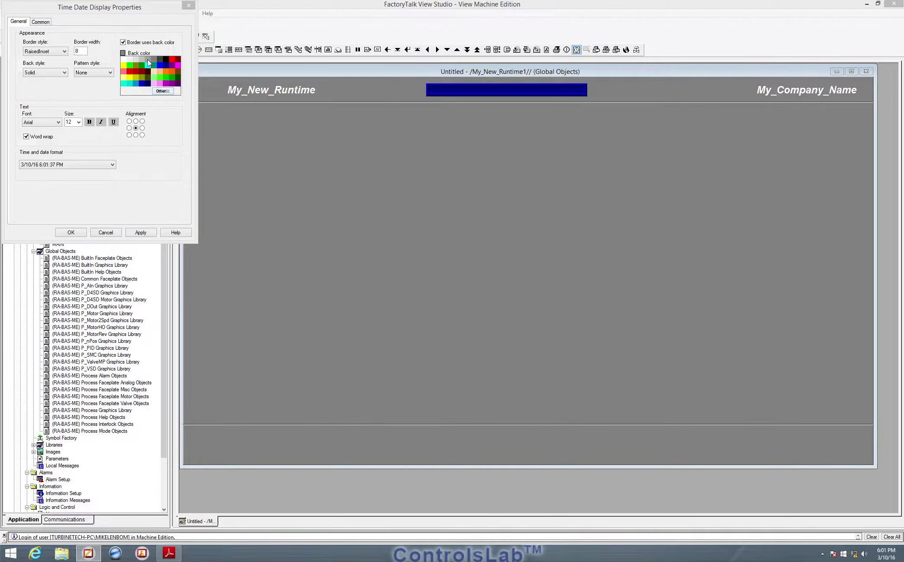
click(148, 62)
click(145, 235)
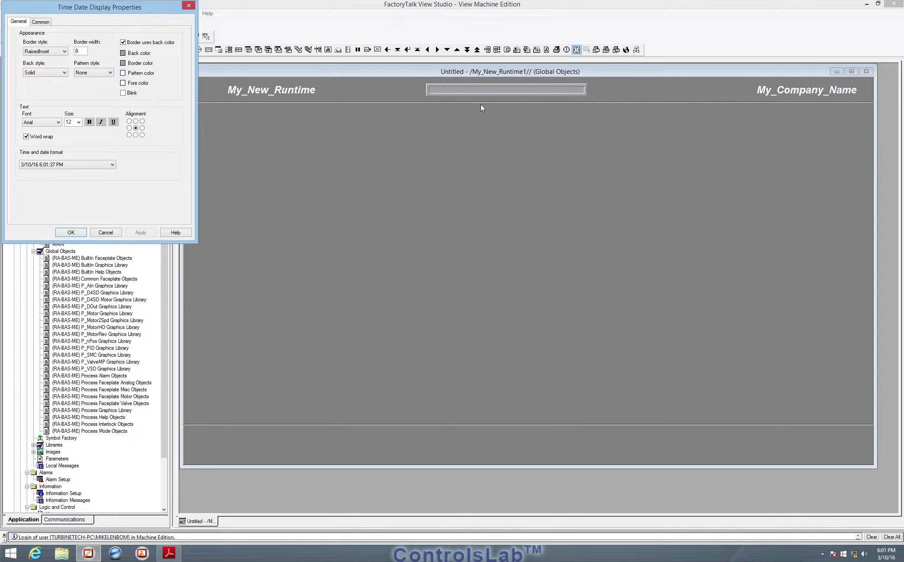
click(123, 53)
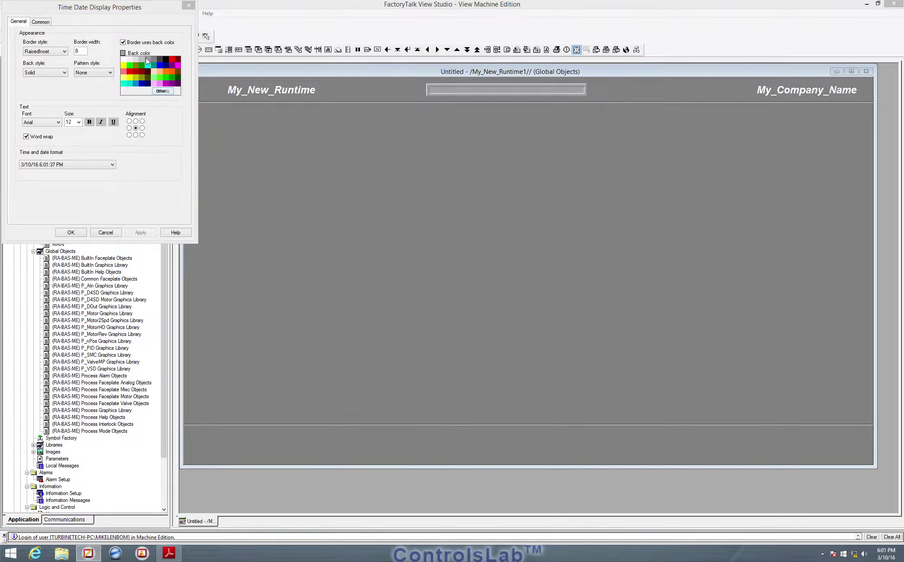
click(152, 59)
click(124, 63)
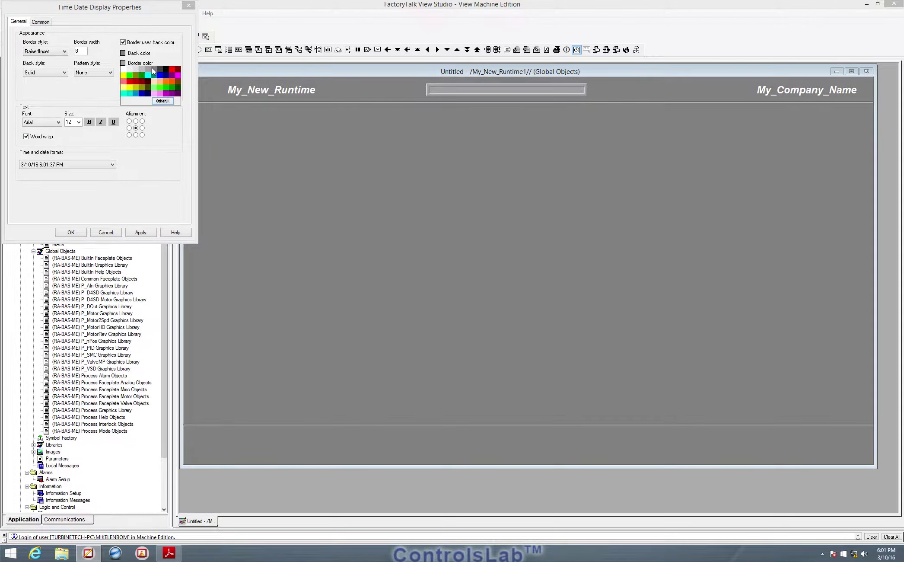
click(152, 68)
click(152, 233)
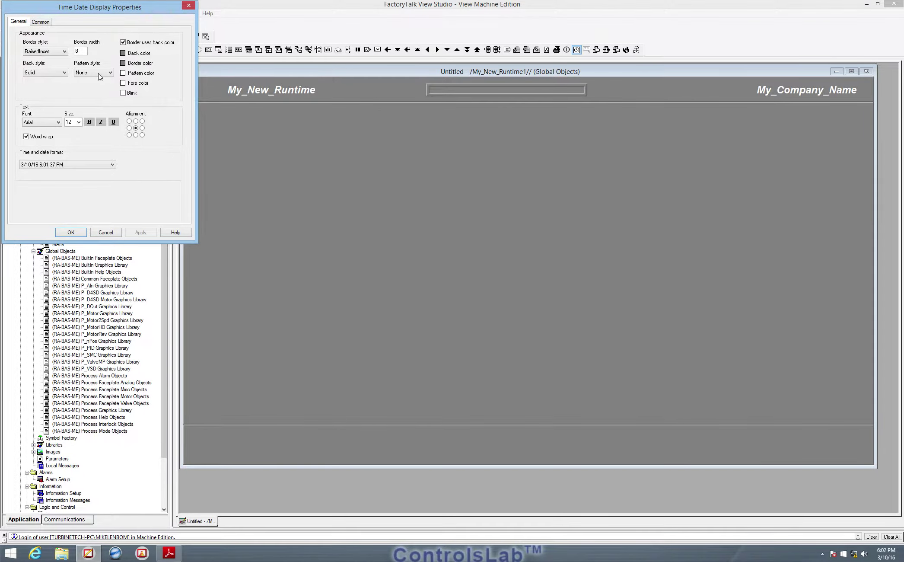
- Set the display's border style to None and its text size to 18
click(63, 52)
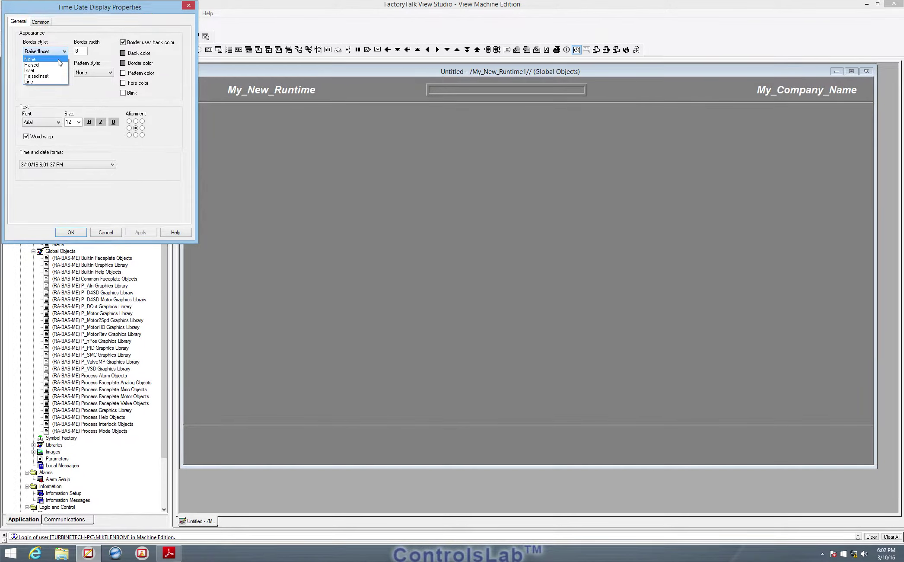
click(58, 59)
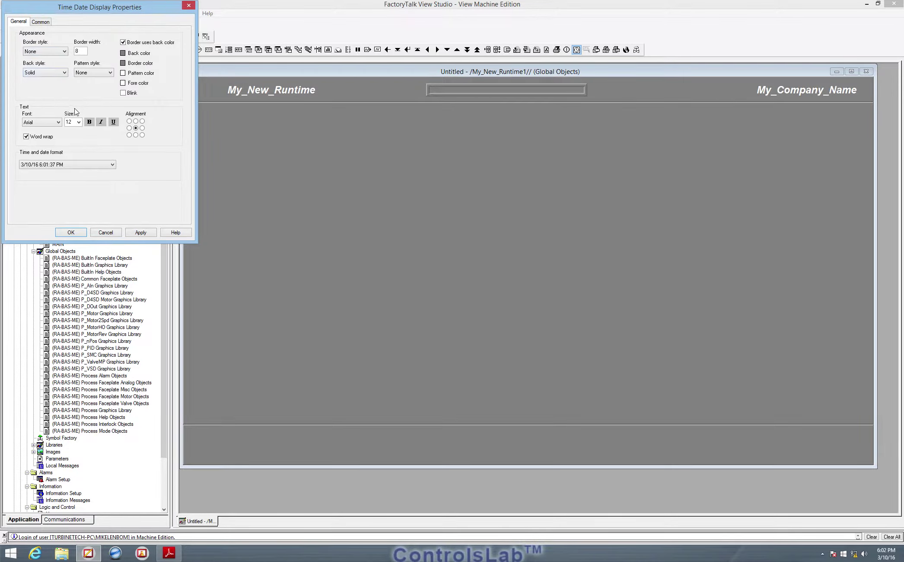
click(41, 22)
click(25, 20)
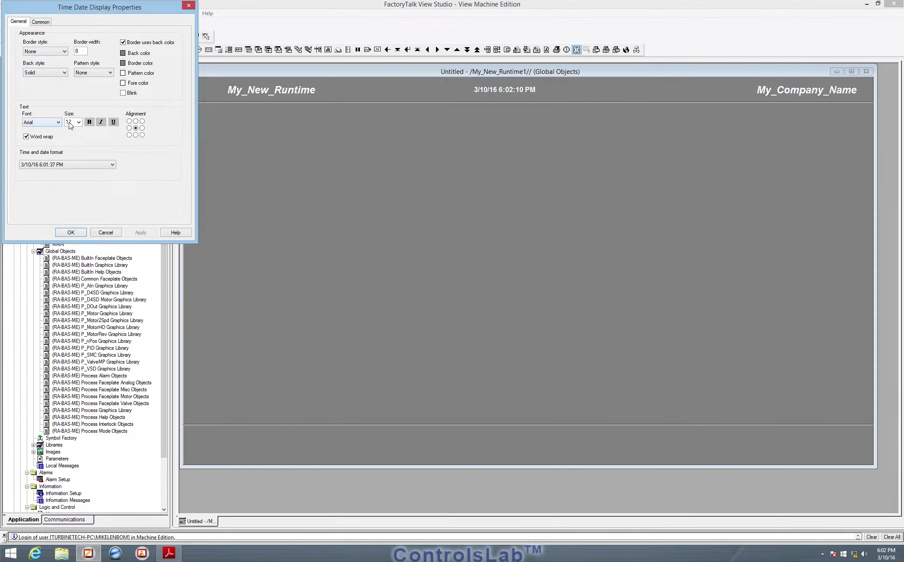
click(79, 123)
click(69, 163)
click(141, 233)
click(79, 122)
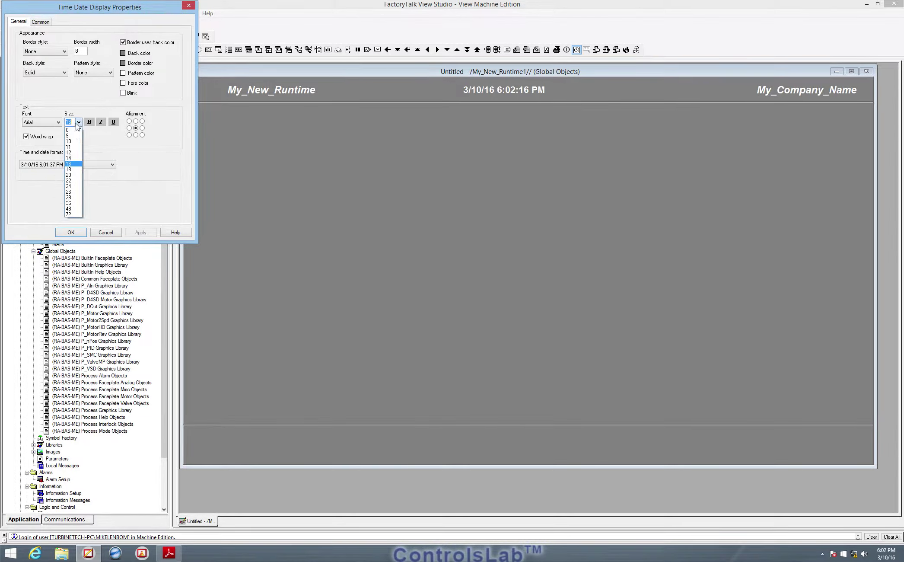
click(69, 170)
click(134, 232)
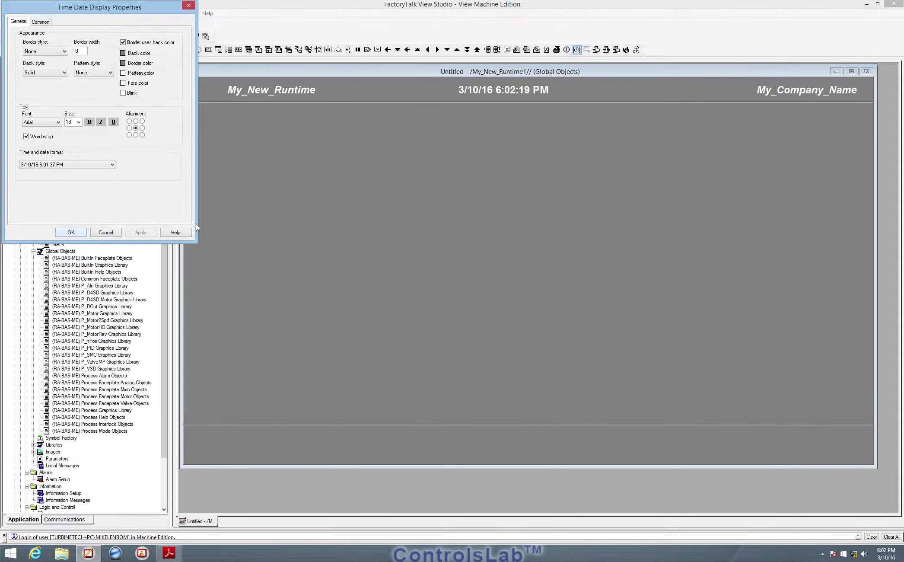
click(74, 233)
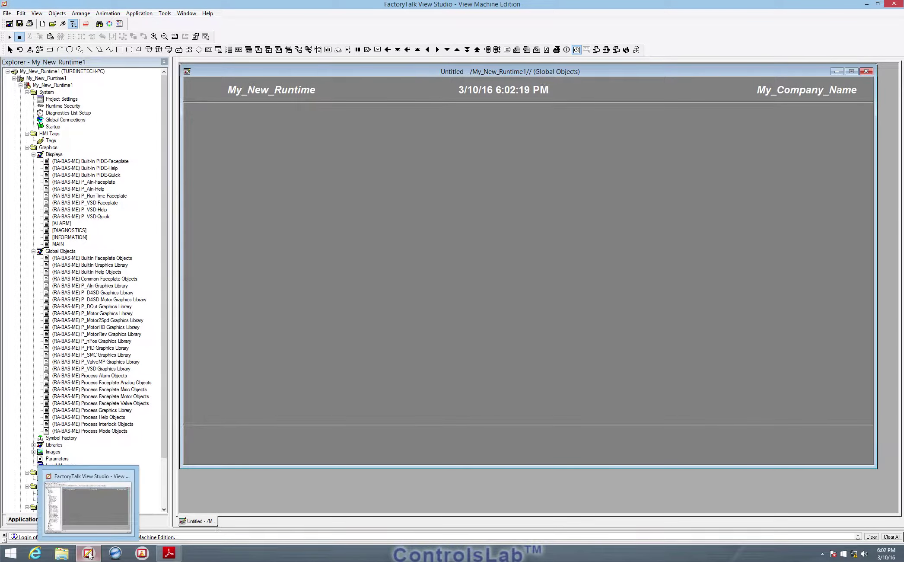
- Turn the guide to page 279 and bring FactoryTalk back to the front
click(170, 554)
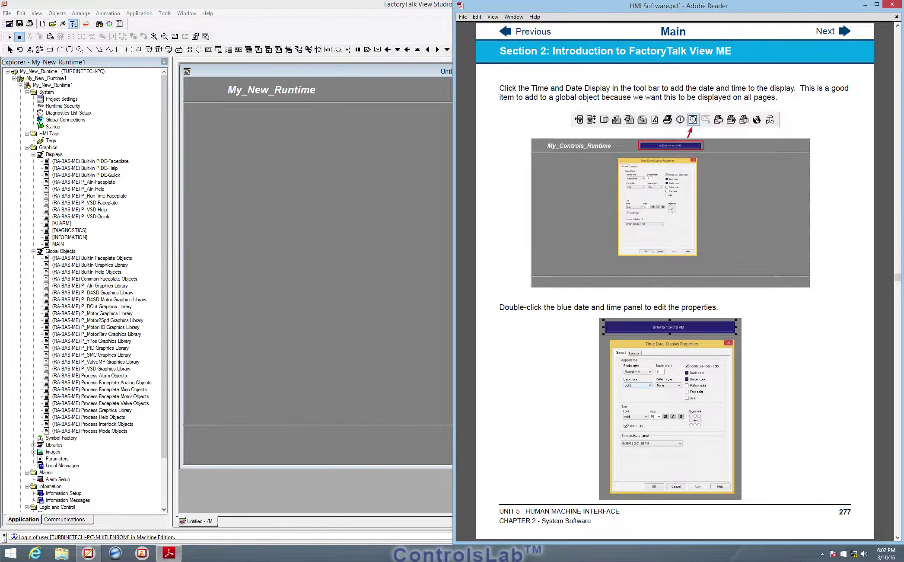
click(843, 34)
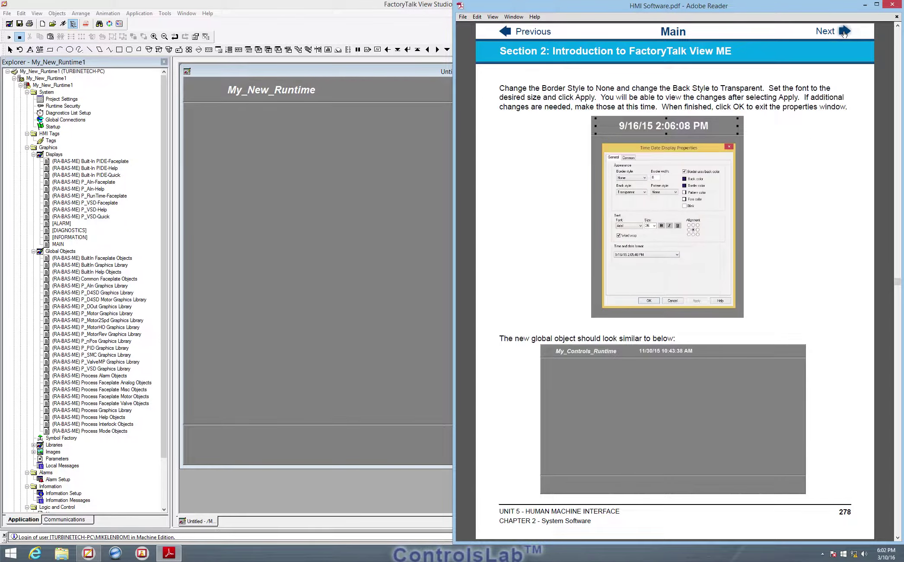
click(843, 34)
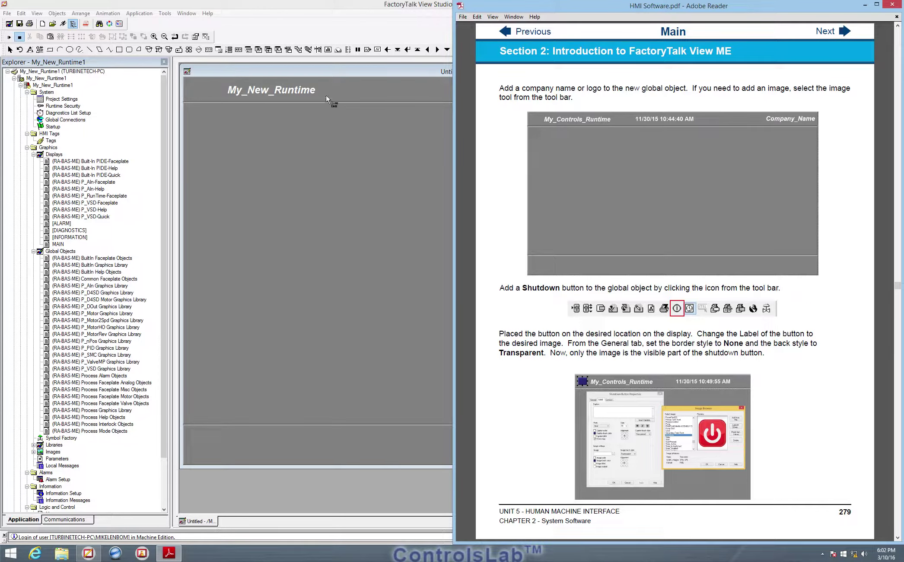
click(376, 62)
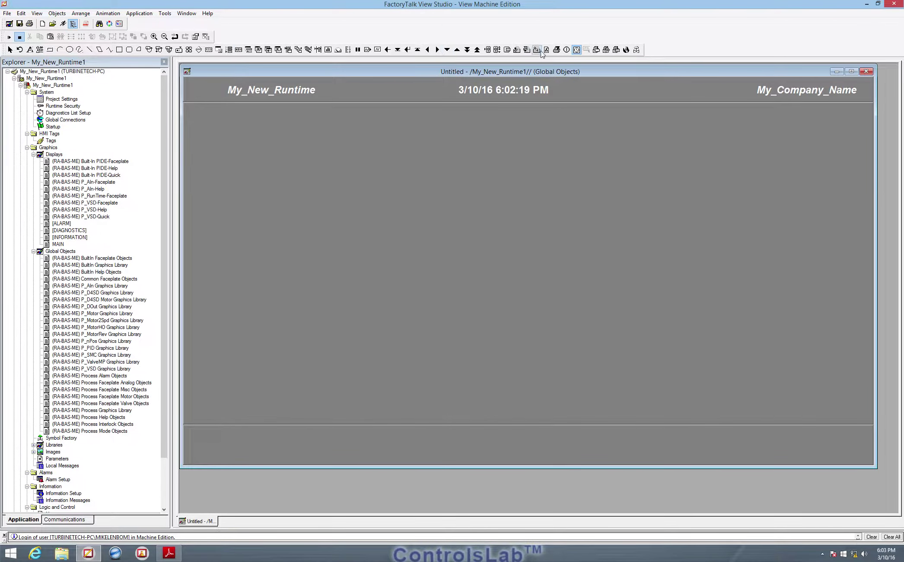
- Draw a shutdown button at the banner's top-left corner
click(567, 51)
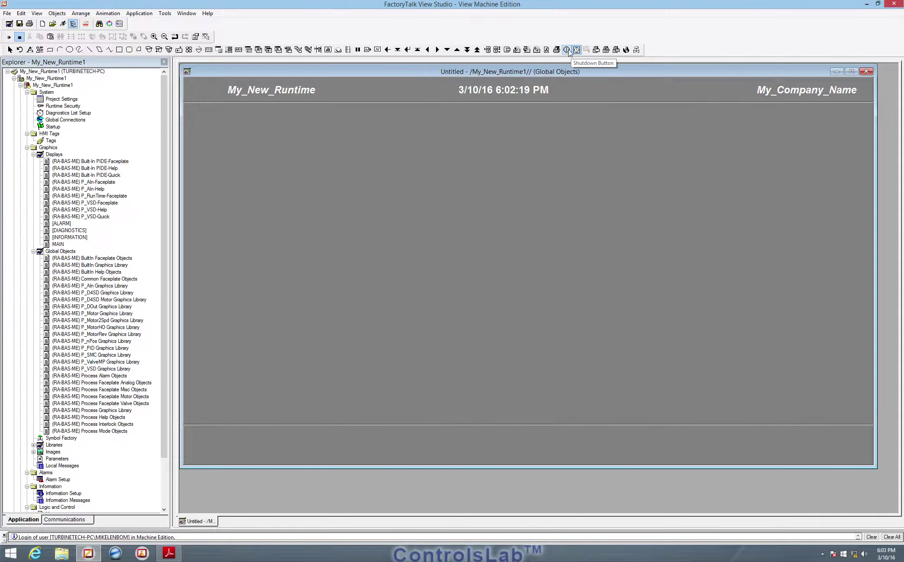
mouse_move(204, 92)
mouse_down()
mouse_move(188, 84)
mouse_move(213, 100)
mouse_up()
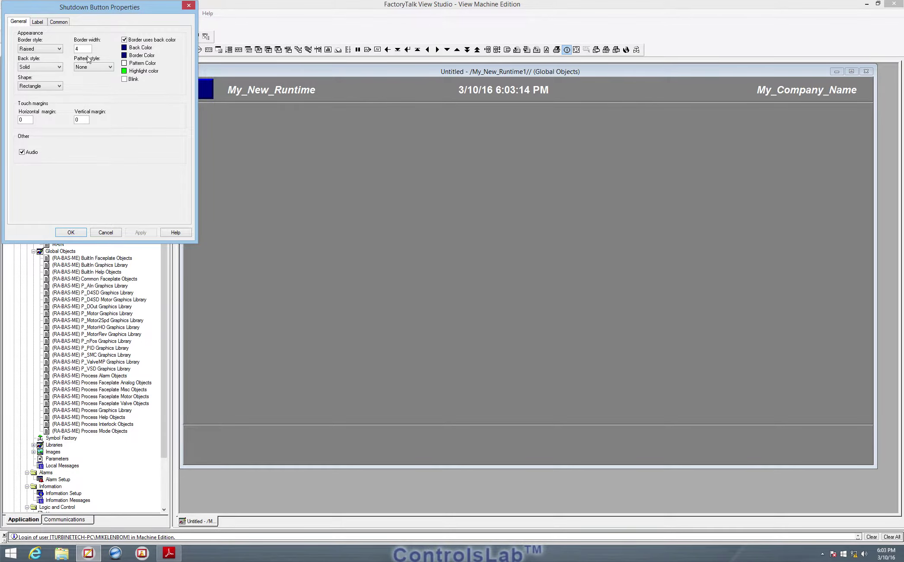
click(38, 22)
click(55, 22)
click(38, 24)
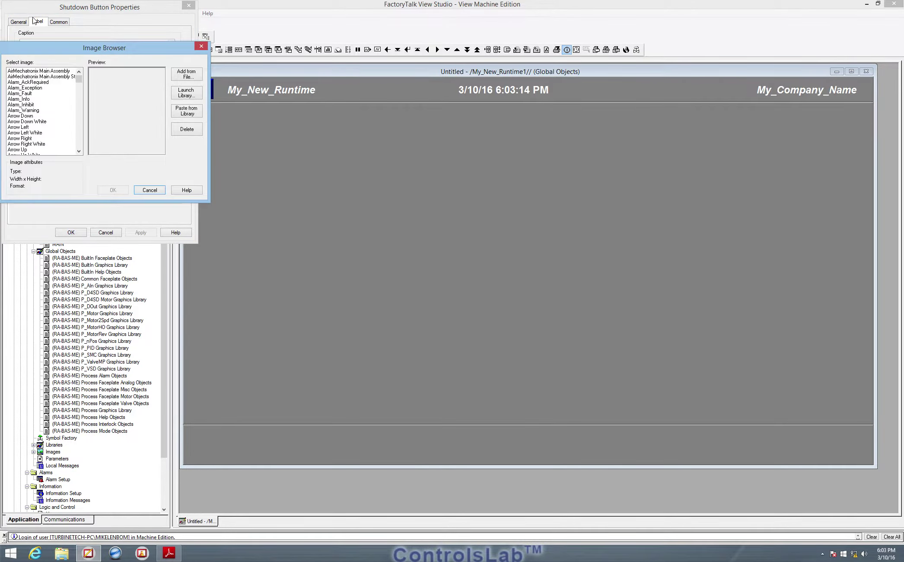
- Give the shutdown button the Shutdown image, scaled to fit the button
drag(78, 79, 84, 134)
click(22, 122)
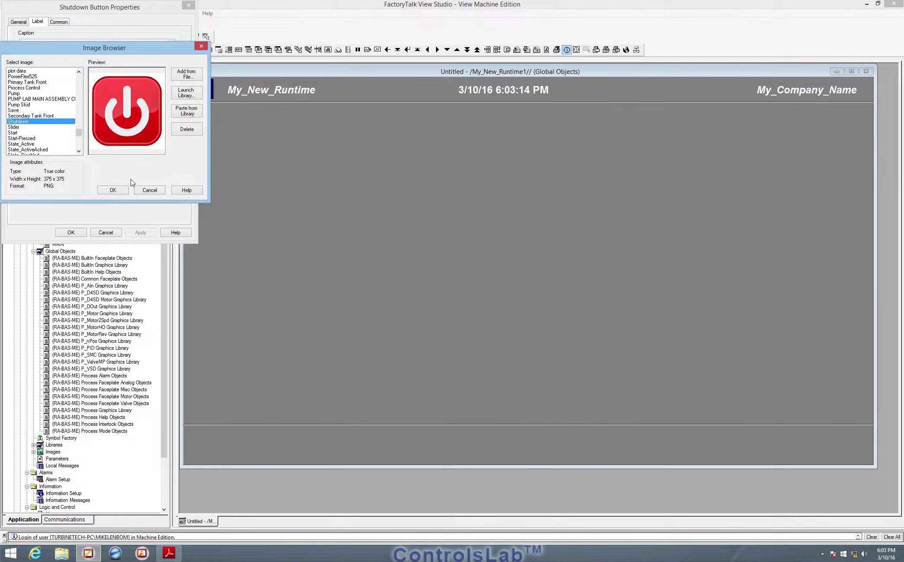
click(117, 189)
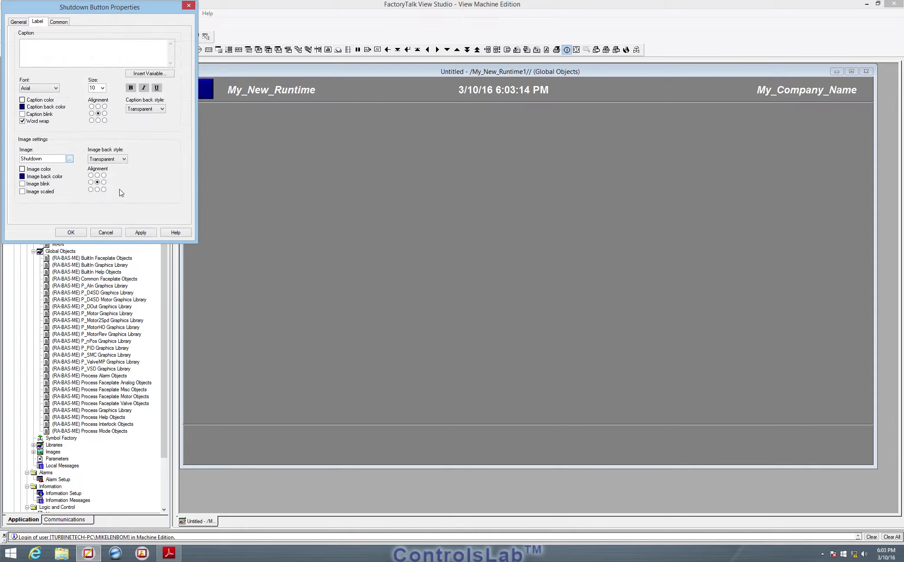
click(141, 233)
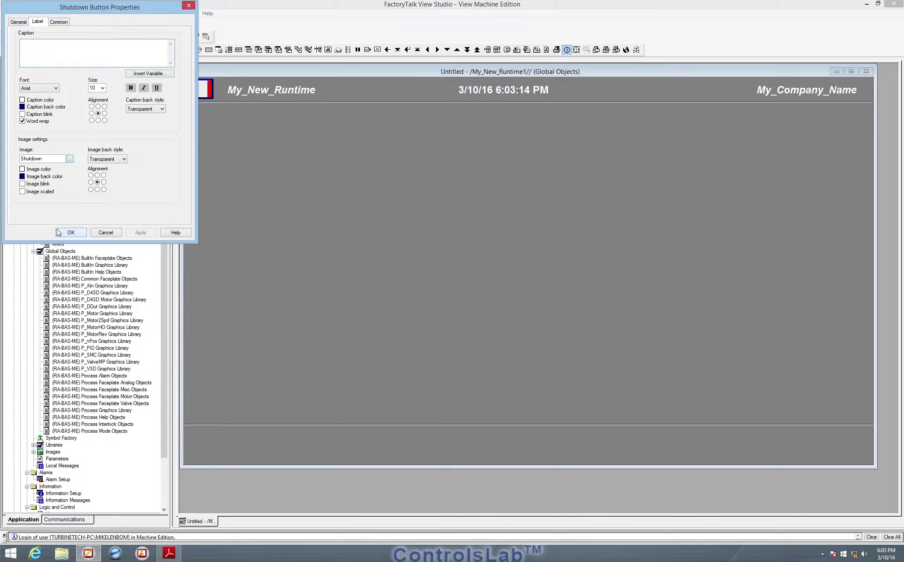
click(23, 193)
click(145, 233)
drag(120, 9, 373, 123)
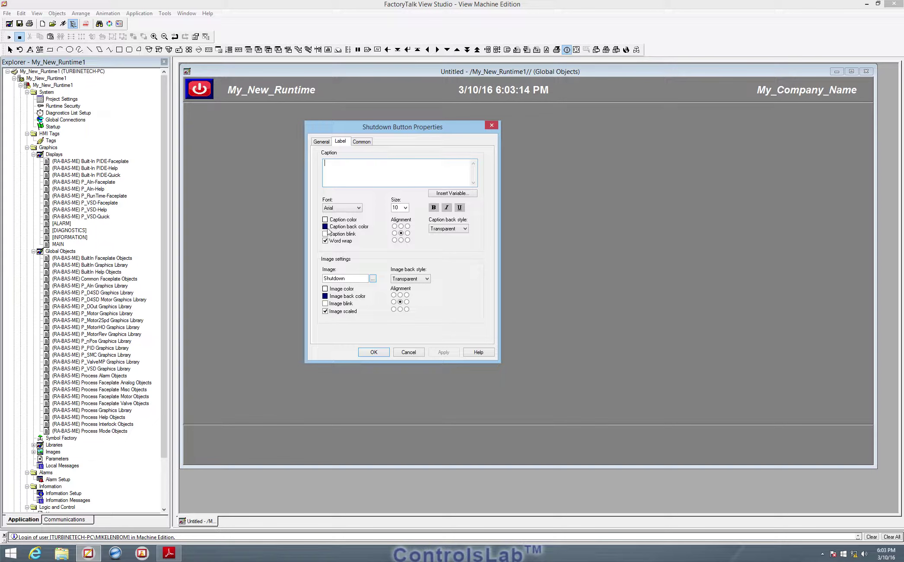
- Give the shutdown button's caption a grey background and close its properties
click(325, 226)
click(354, 234)
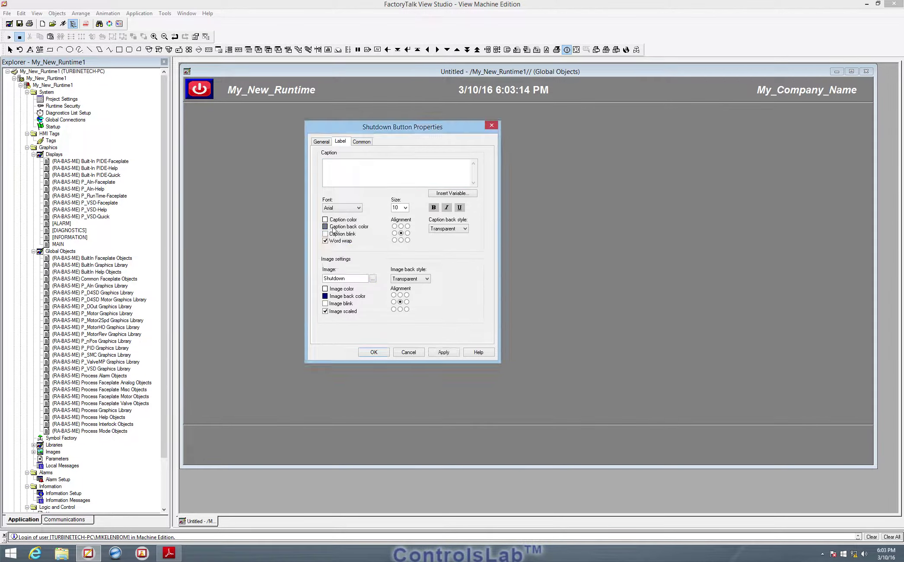
click(443, 354)
click(373, 352)
- Reopen the shutdown button's properties and set its back color to grey
click(205, 89)
right_click(206, 89)
click(218, 94)
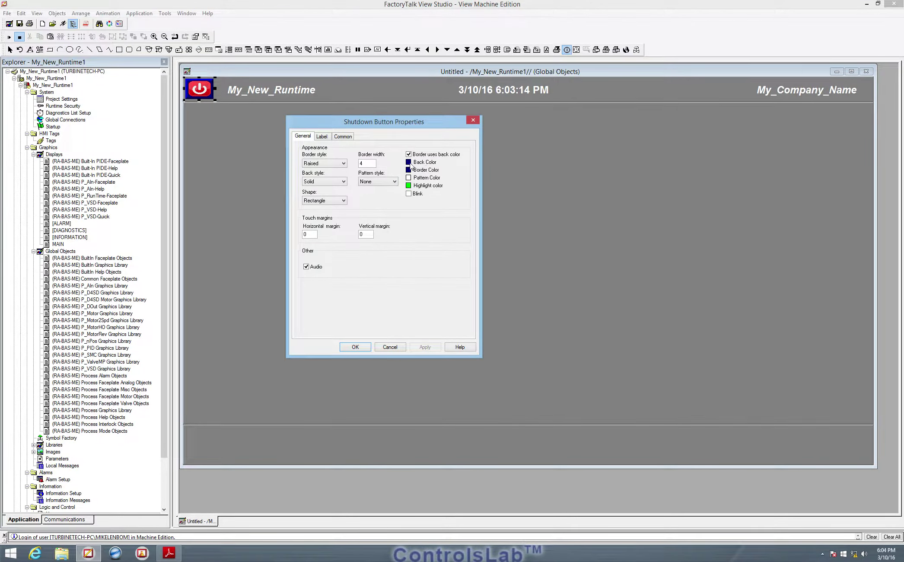
click(409, 162)
click(435, 172)
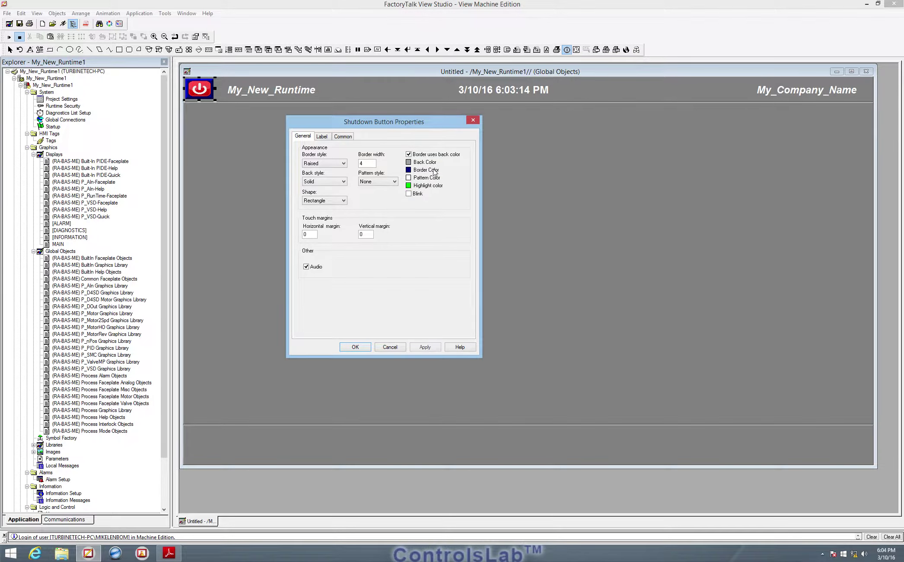
click(408, 162)
click(442, 173)
click(422, 349)
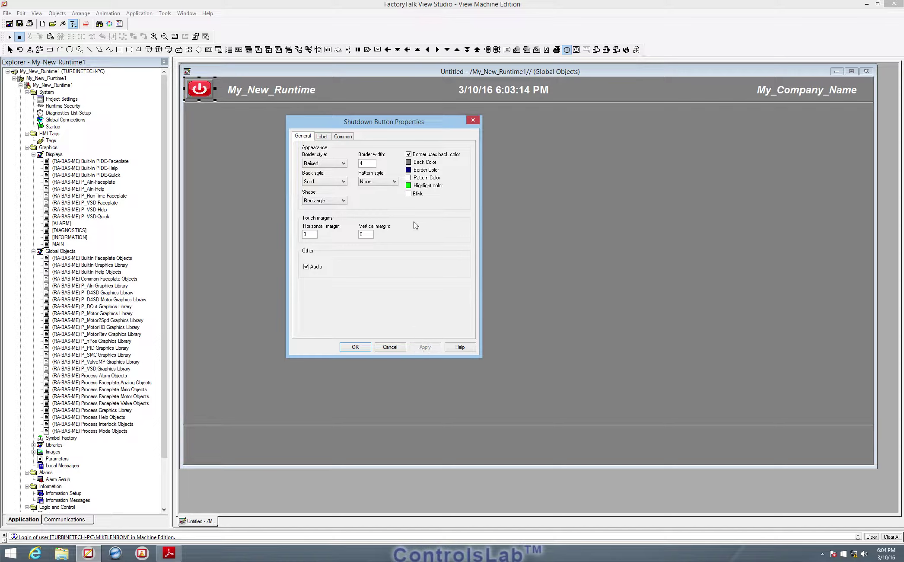
- Set the shutdown button's Border style to None and confirm the changes
click(344, 163)
click(312, 172)
click(425, 347)
click(355, 347)
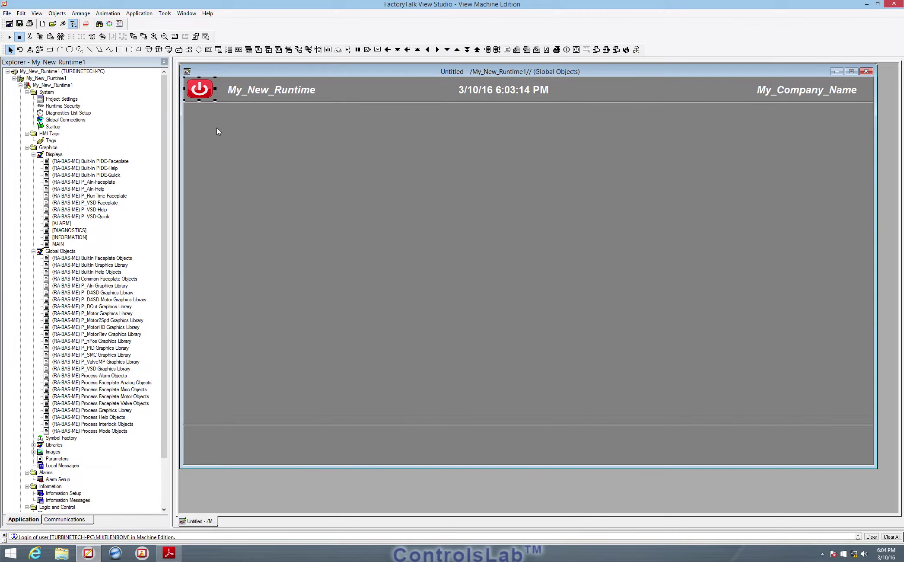
- Select the shutdown button on the banner display
click(199, 103)
click(203, 94)
click(201, 98)
click(204, 89)
- Advance the PDF guide to page 280 on navigation buttons, then return to the editor
click(169, 553)
click(846, 33)
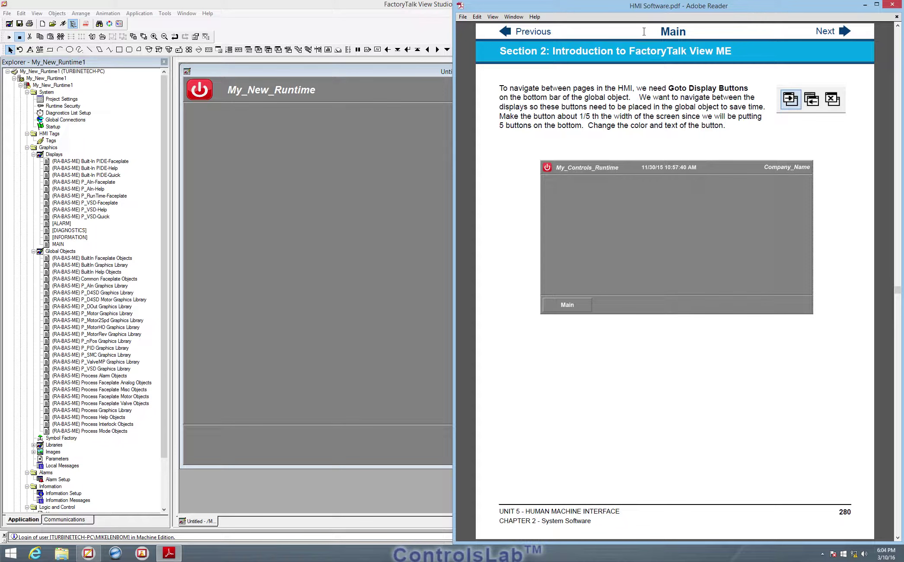
click(369, 20)
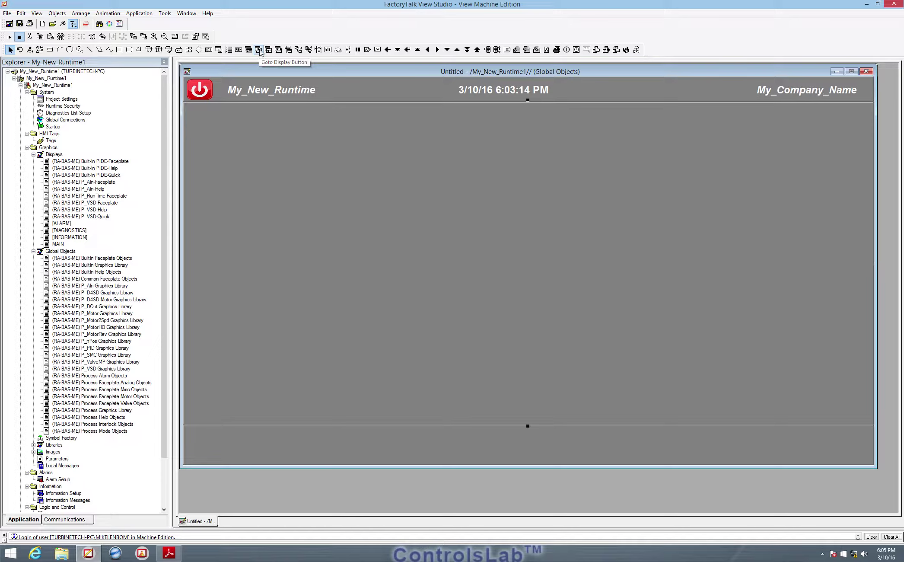
- Draw a Goto Display button in the bottom-left strip with a grey background
click(259, 50)
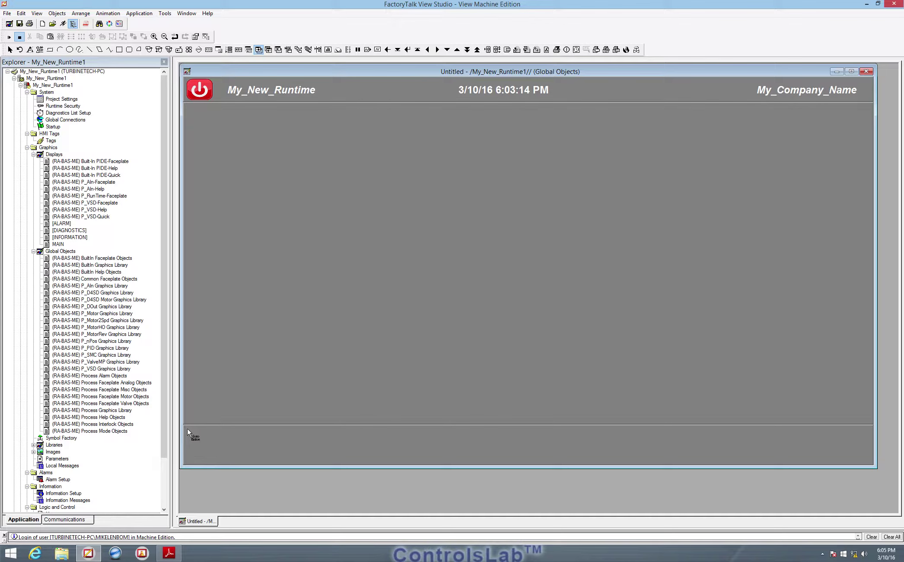
drag(302, 461, 187, 428)
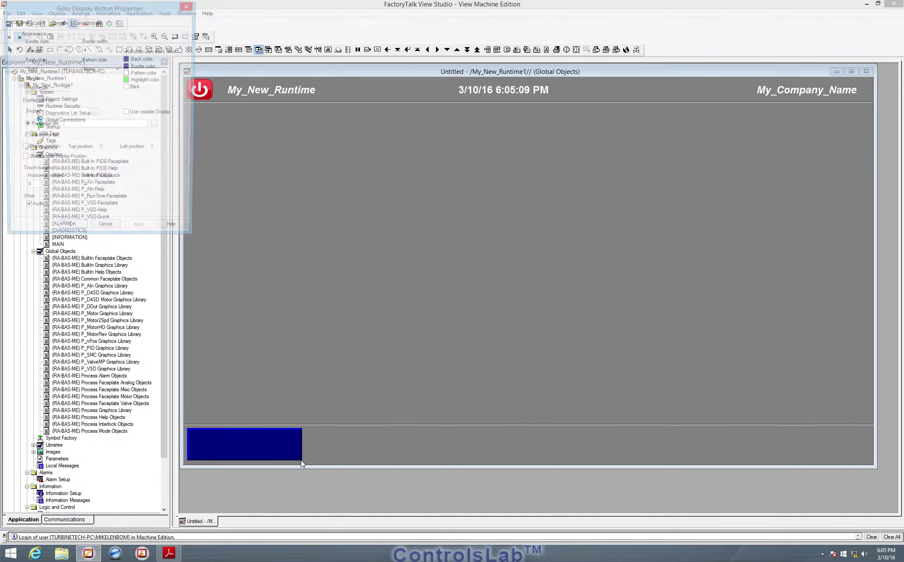
click(126, 59)
click(140, 88)
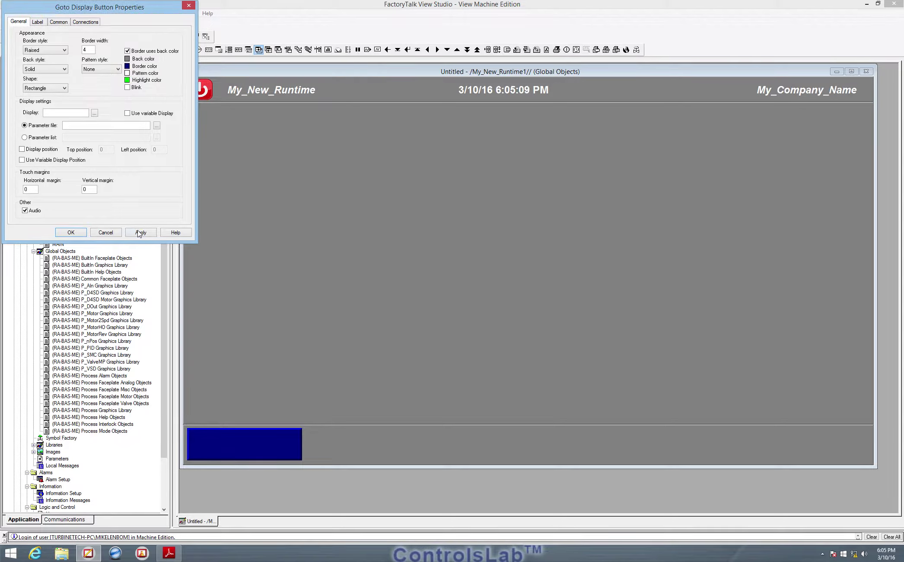
click(139, 231)
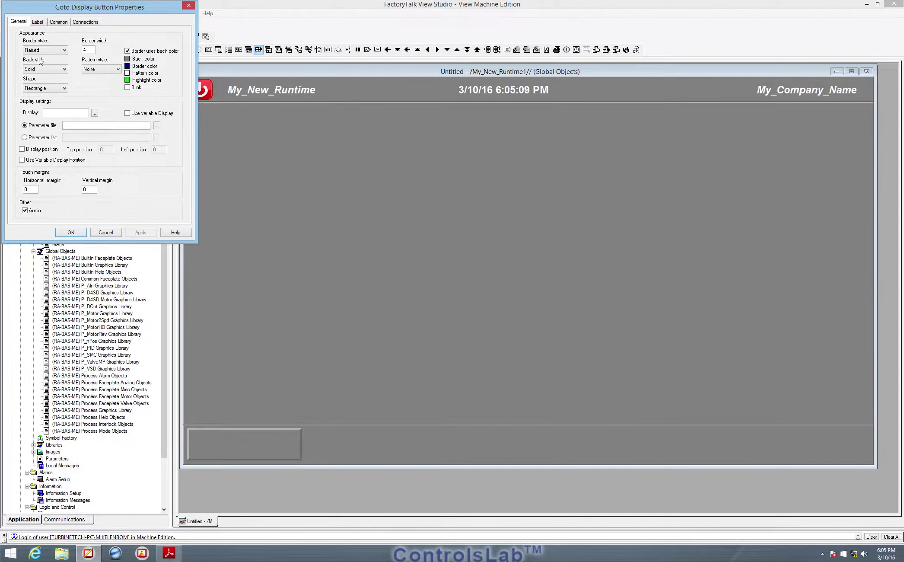
- Caption the new button 'Main' and adjust the caption alignment
click(38, 22)
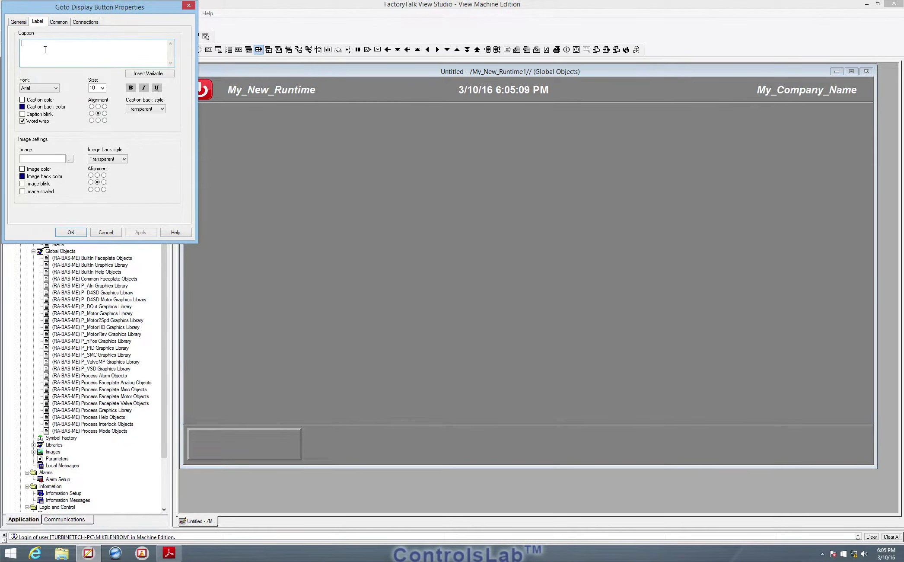
click(45, 50)
text(Main)
click(104, 113)
click(139, 233)
- Set the Main caption to size 22, centre it, and close the properties
click(102, 88)
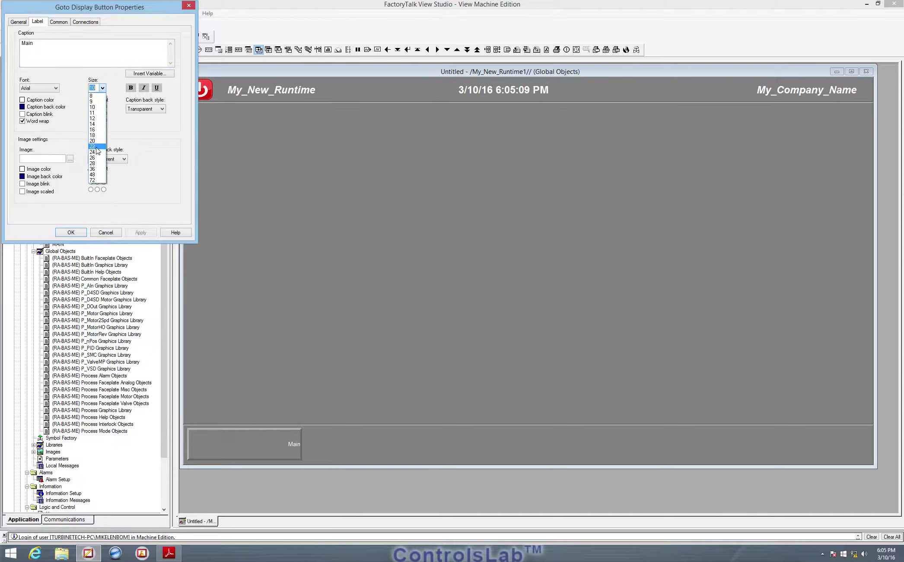
click(97, 147)
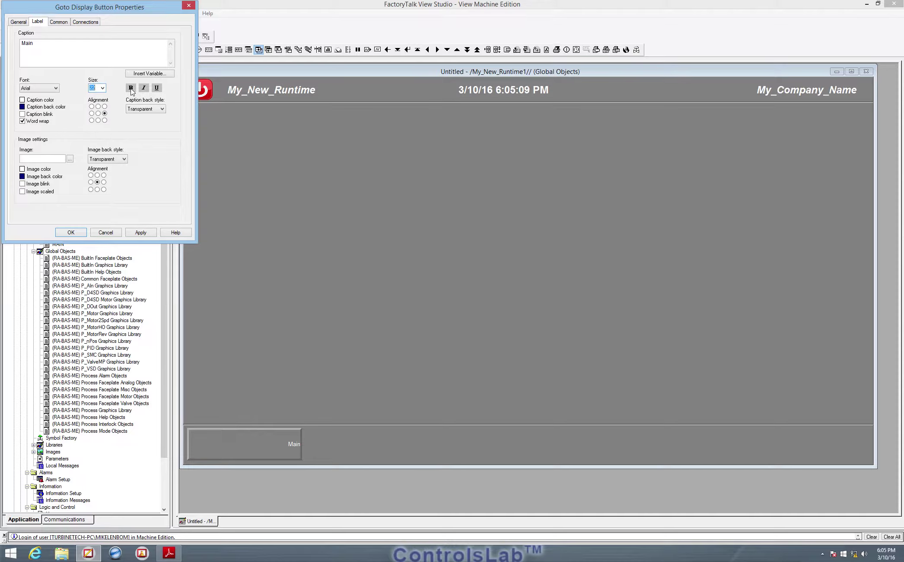
click(141, 233)
click(40, 59)
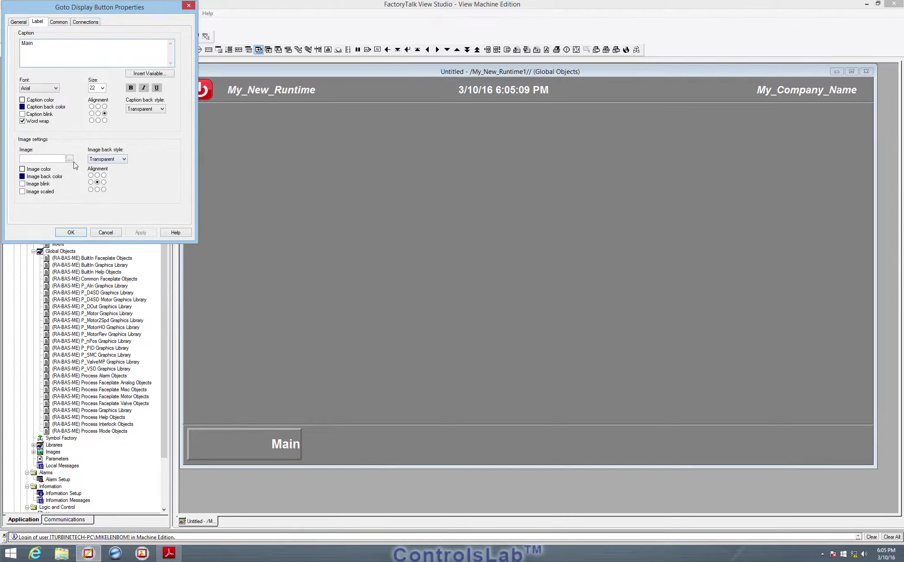
click(98, 113)
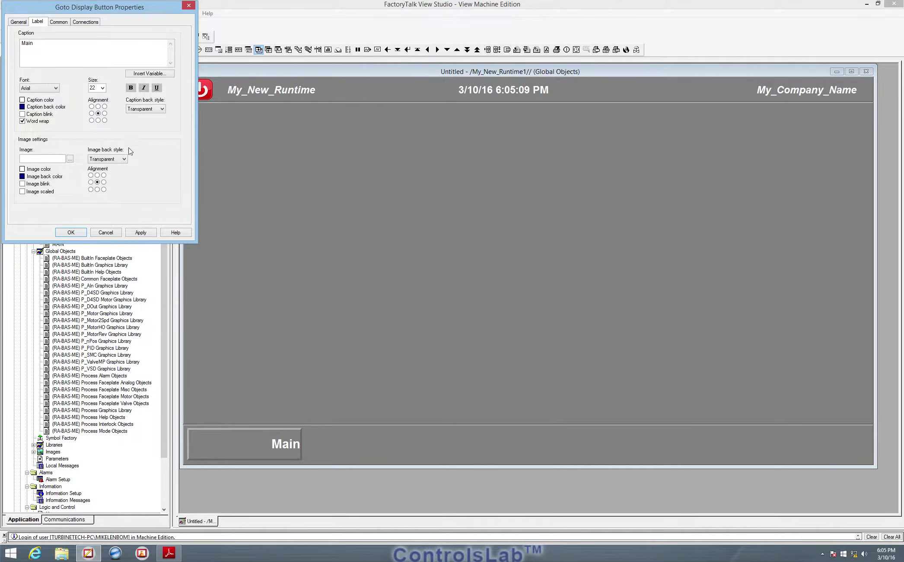
click(141, 232)
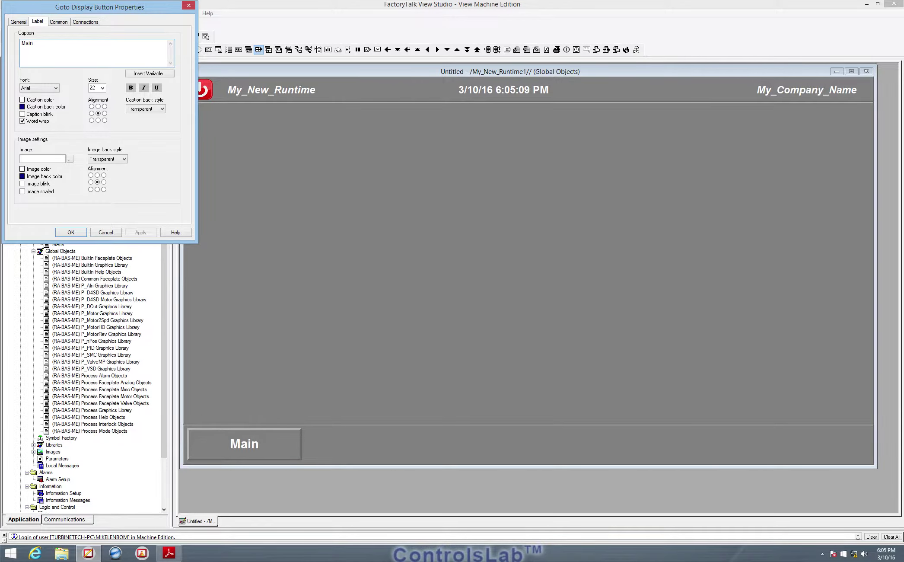
click(70, 233)
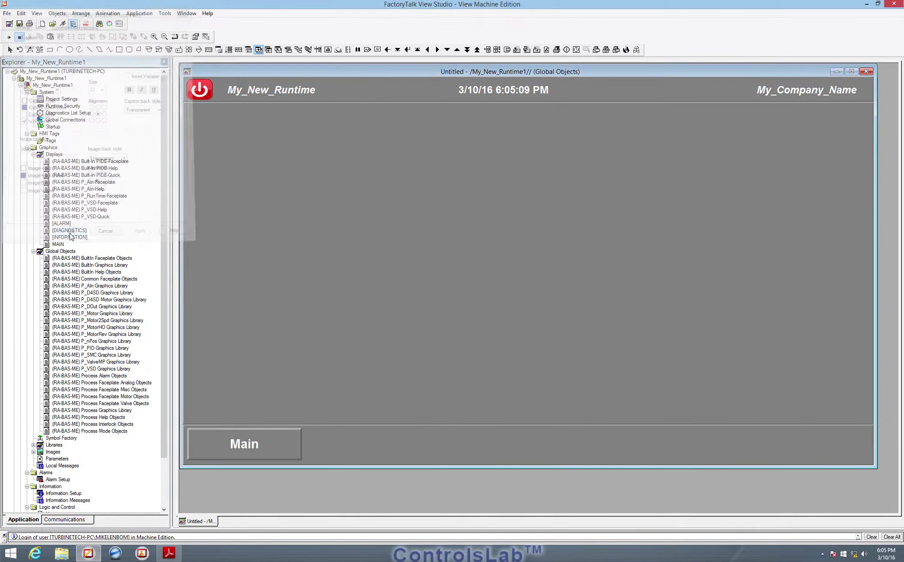
- Check guide page 281 on duplicating the Main button, then bring FactoryTalk back to the front
click(165, 554)
click(844, 31)
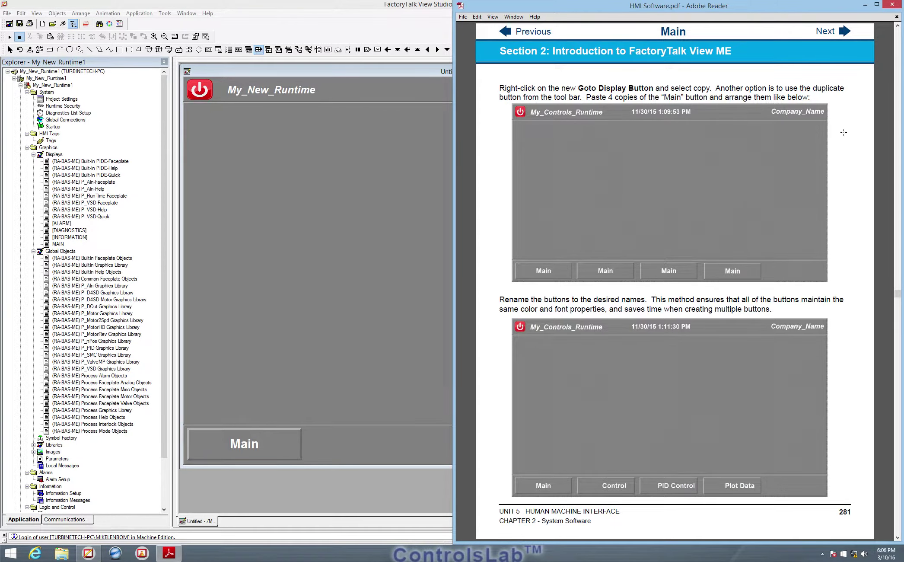
click(844, 31)
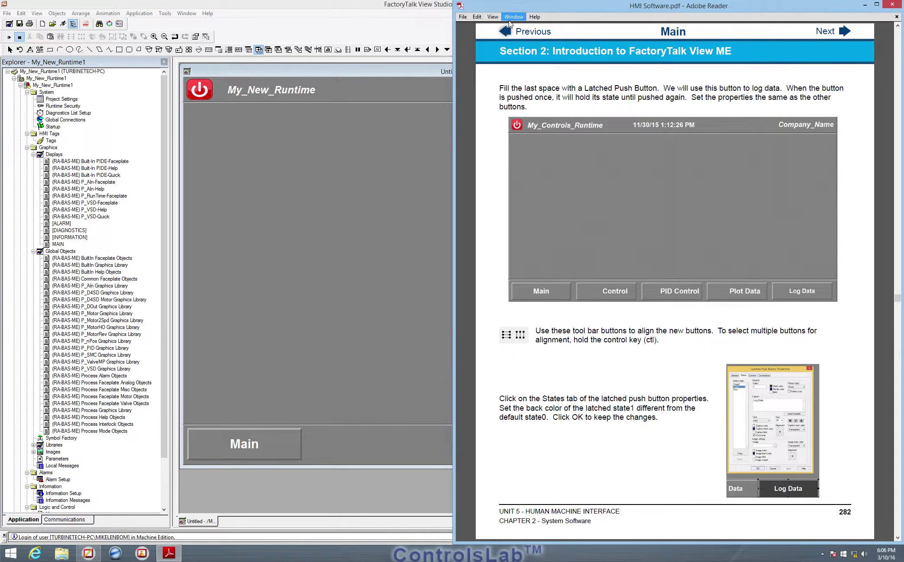
click(504, 33)
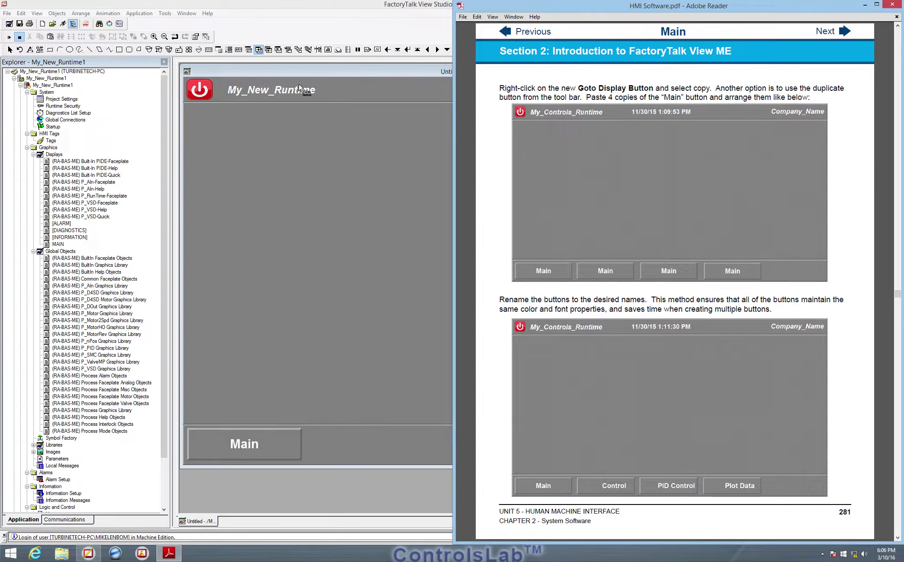
click(327, 24)
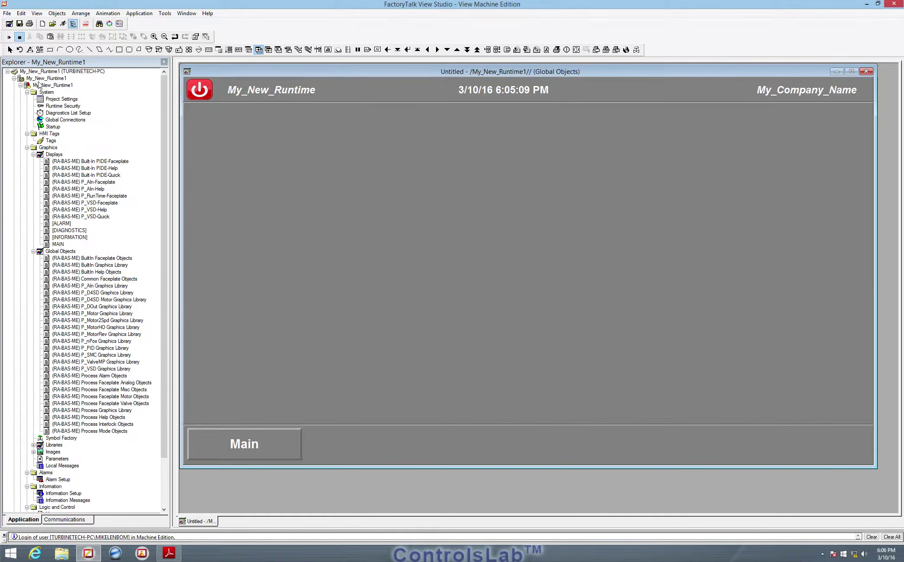
- Copy the Main button and paste two copies along the bottom bar
click(264, 442)
right_click(267, 443)
click(288, 336)
right_click(341, 372)
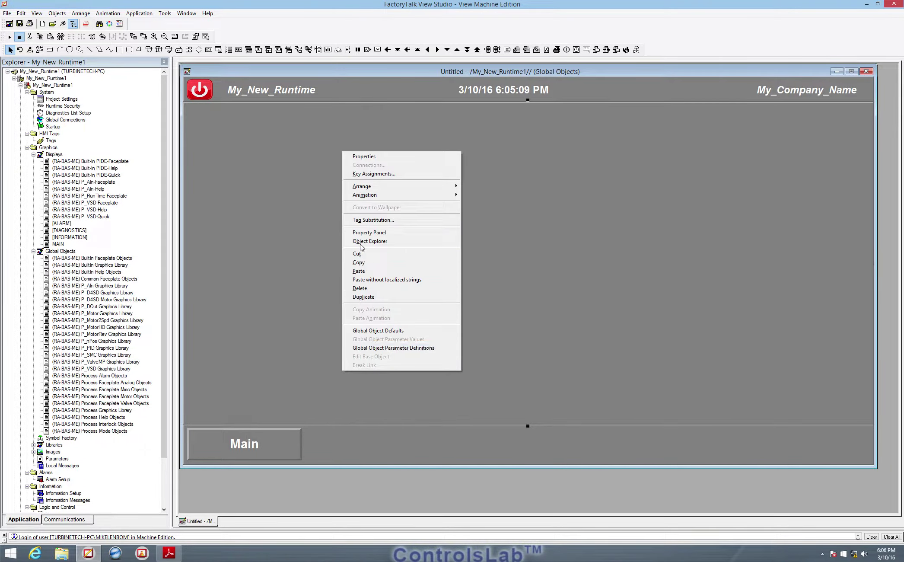
click(358, 271)
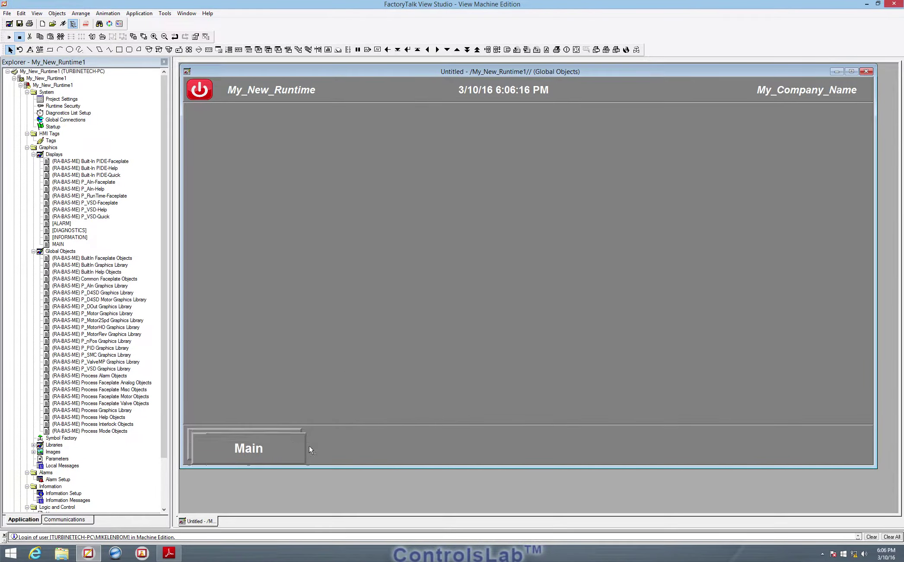
drag(392, 445, 400, 442)
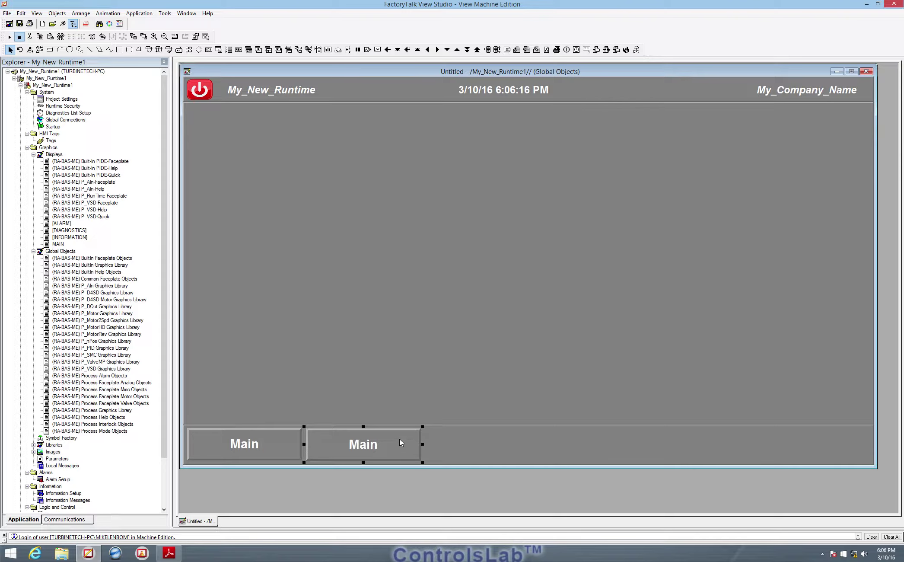
right_click(477, 441)
click(494, 336)
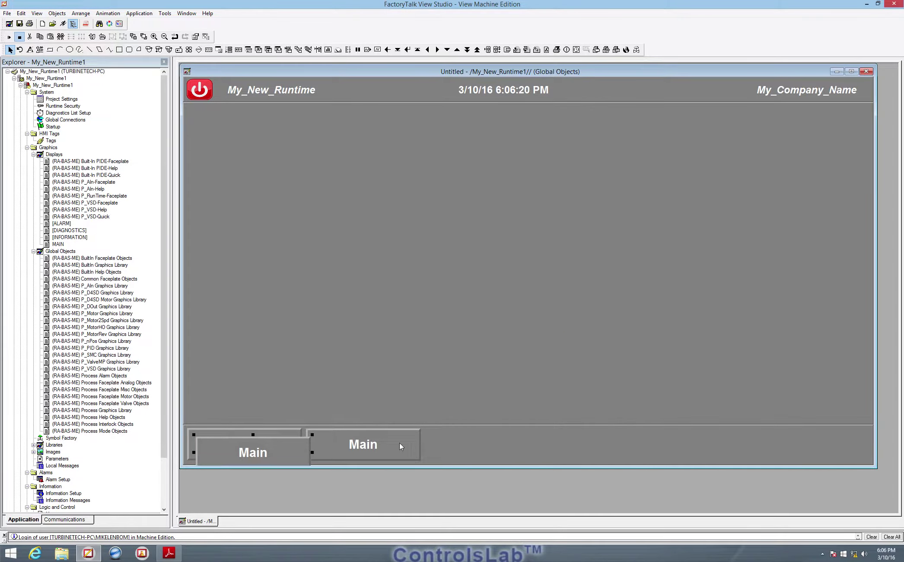
click(527, 447)
drag(285, 451, 514, 441)
- Add a fourth Main button at the bar's right and nudge the copies into place
right_click(587, 438)
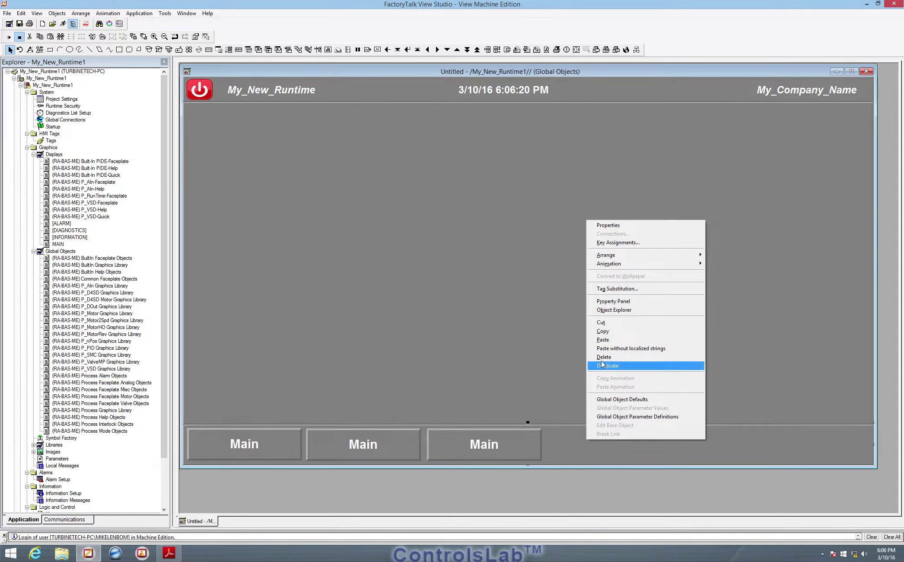
click(603, 364)
drag(524, 457, 687, 441)
drag(526, 450, 547, 450)
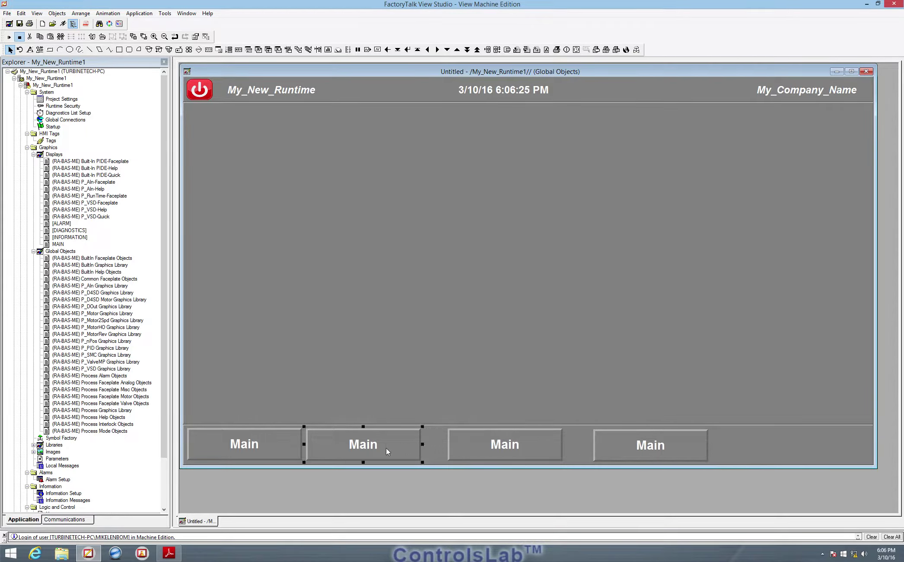
drag(385, 448, 395, 449)
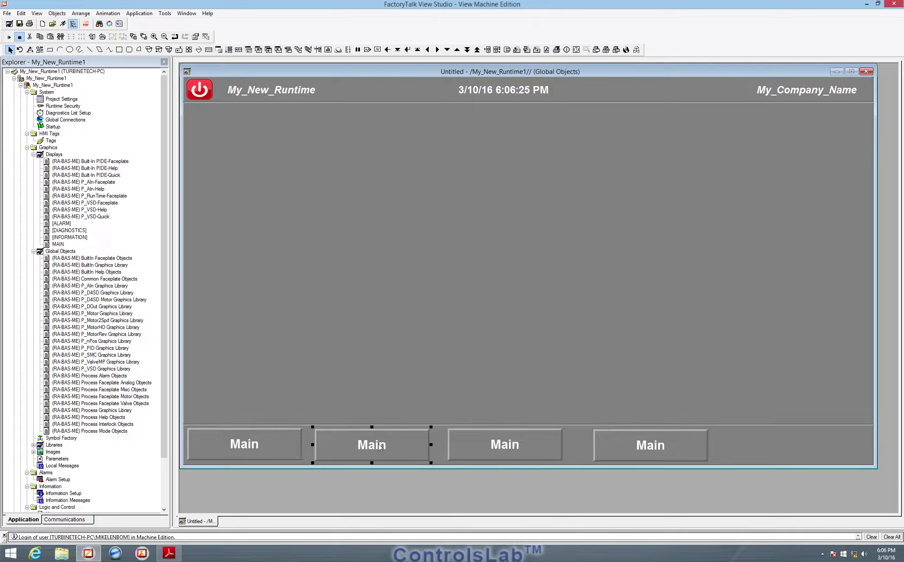
- Select all four Main buttons and space them evenly horizontally, then glance at the tutorial
click(242, 440)
shift+click(395, 448)
shift+click(486, 440)
shift+click(620, 441)
click(81, 38)
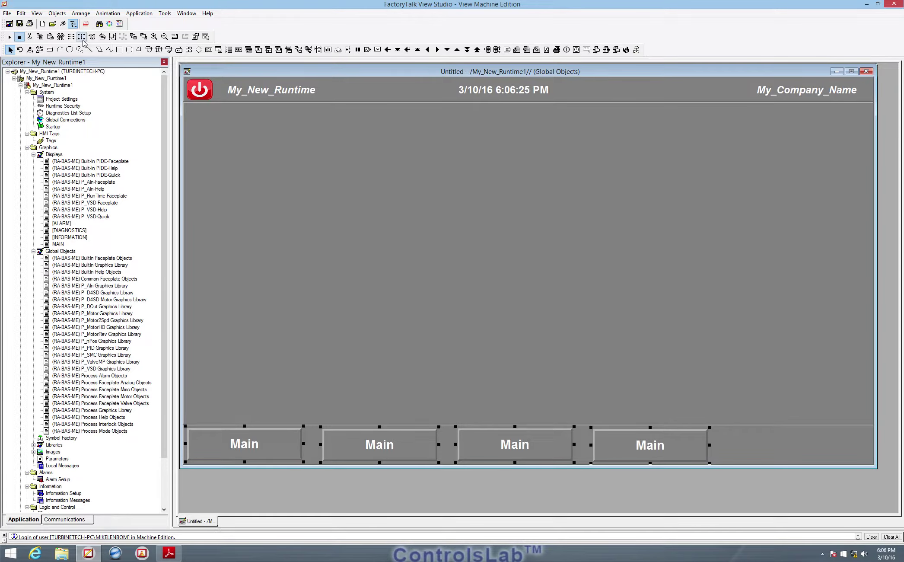
click(72, 37)
click(362, 373)
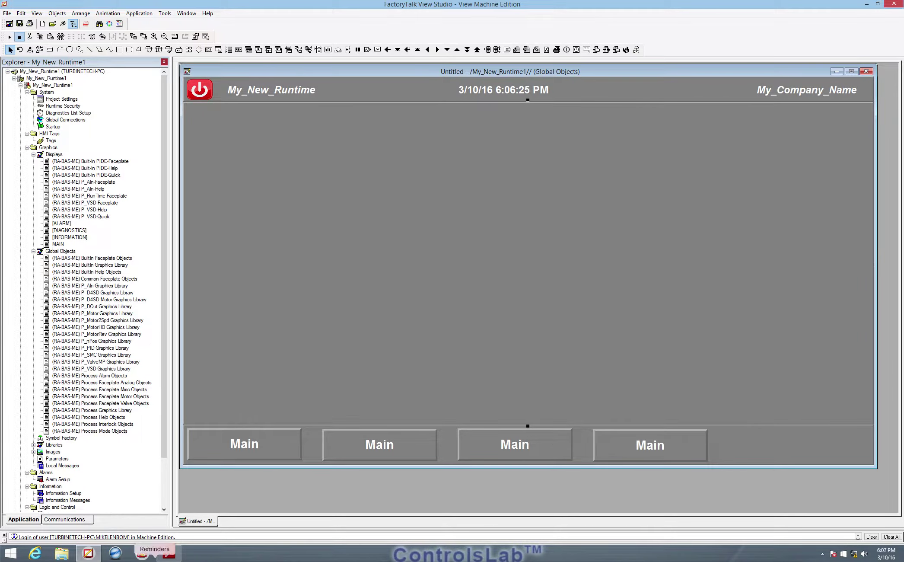
click(168, 553)
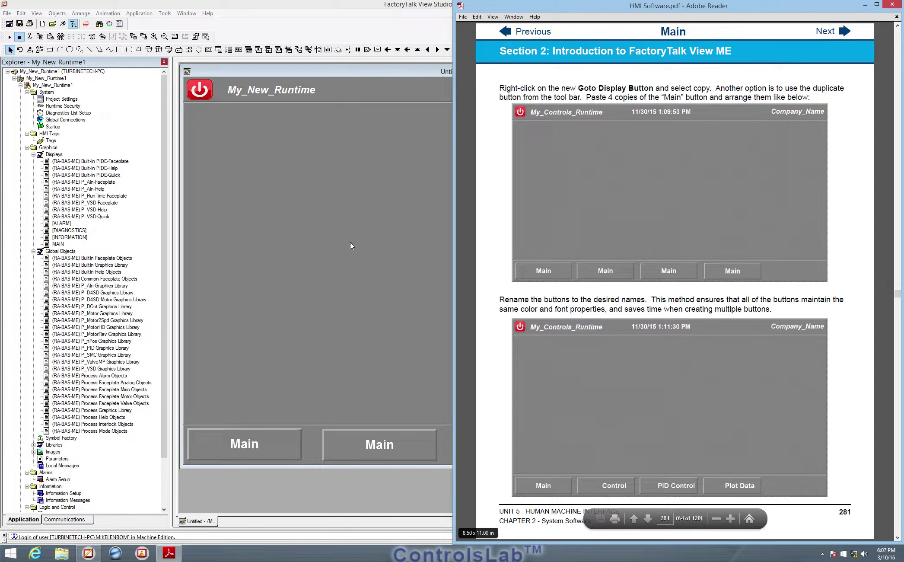
click(354, 57)
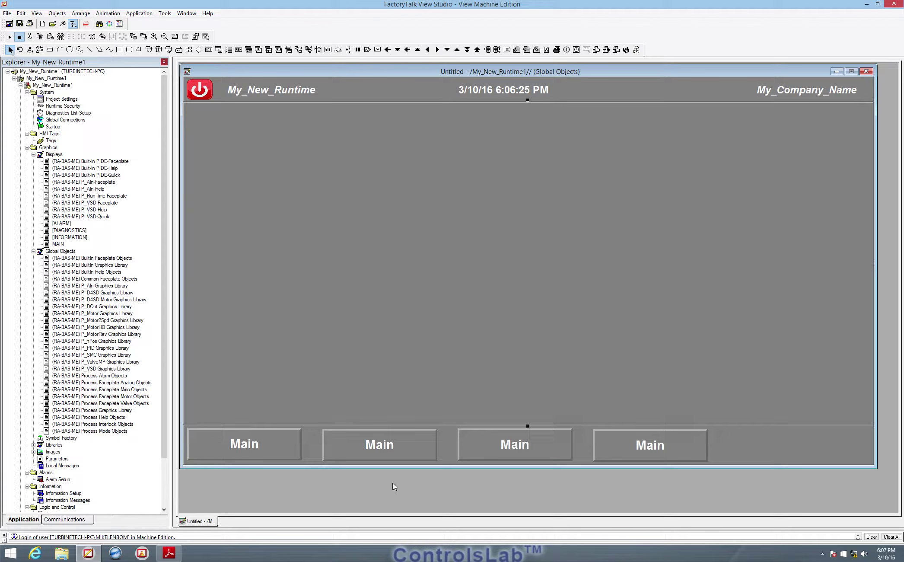
- Change the second button's caption from Main to Control
double_click(382, 450)
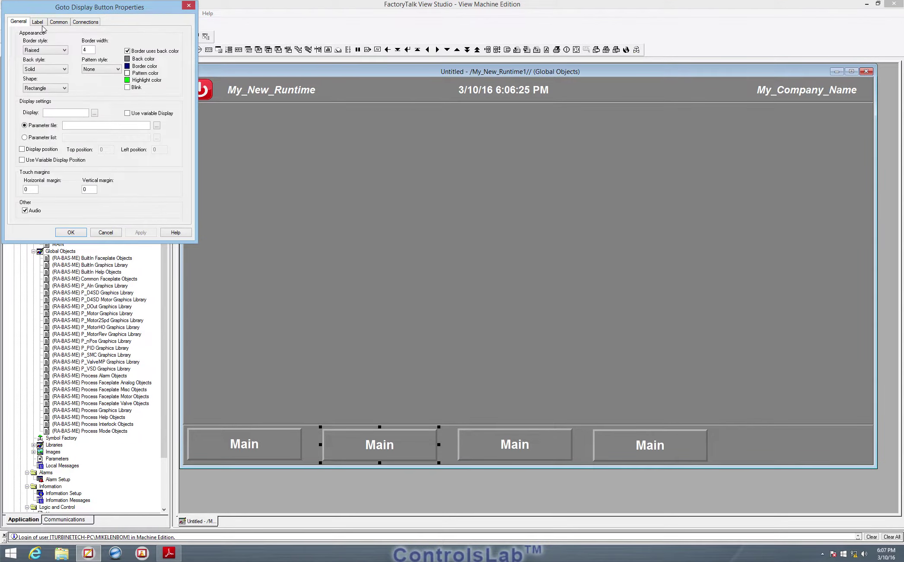
click(37, 21)
drag(43, 45, 1, 43)
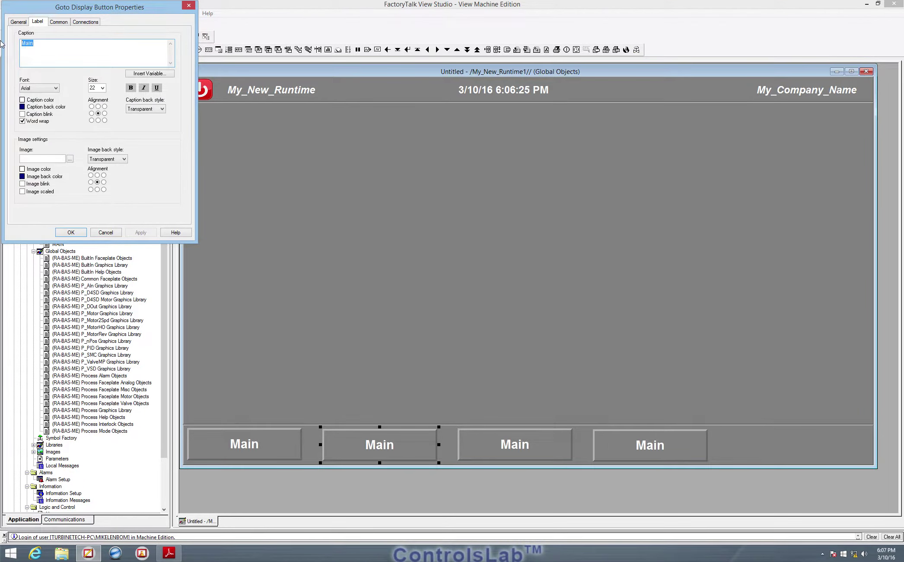
text(Control)
click(139, 232)
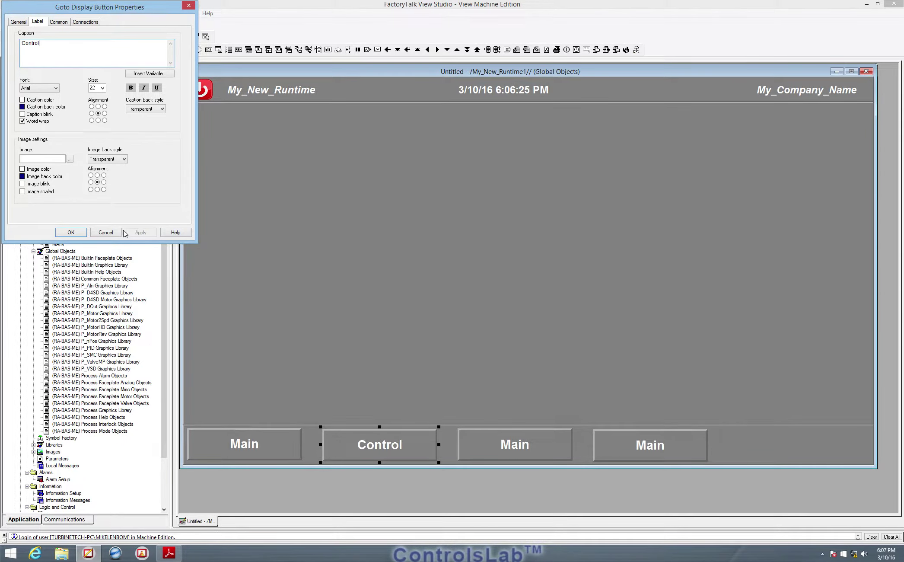
click(71, 233)
- Change the third button's caption to PID Control
click(495, 446)
double_click(506, 444)
click(38, 22)
text(PID)
click(150, 233)
click(78, 233)
- Change the fourth button's caption to Plot Data
double_click(654, 445)
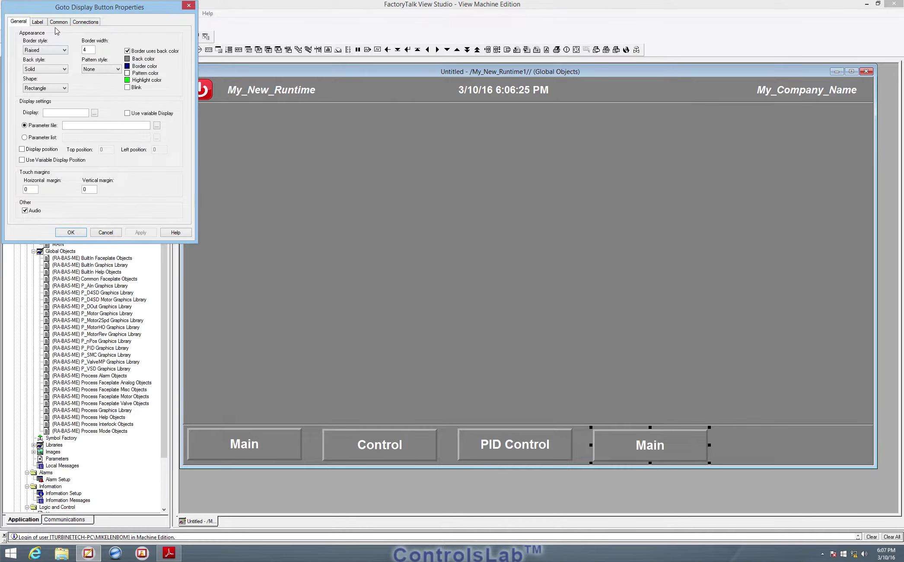
click(38, 22)
key(ctrl+a)
text(P)
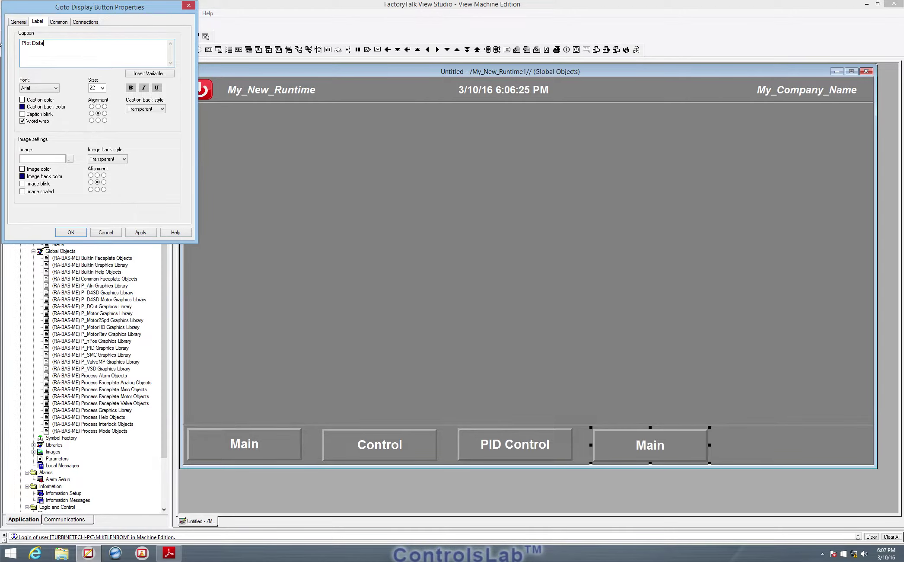
click(143, 232)
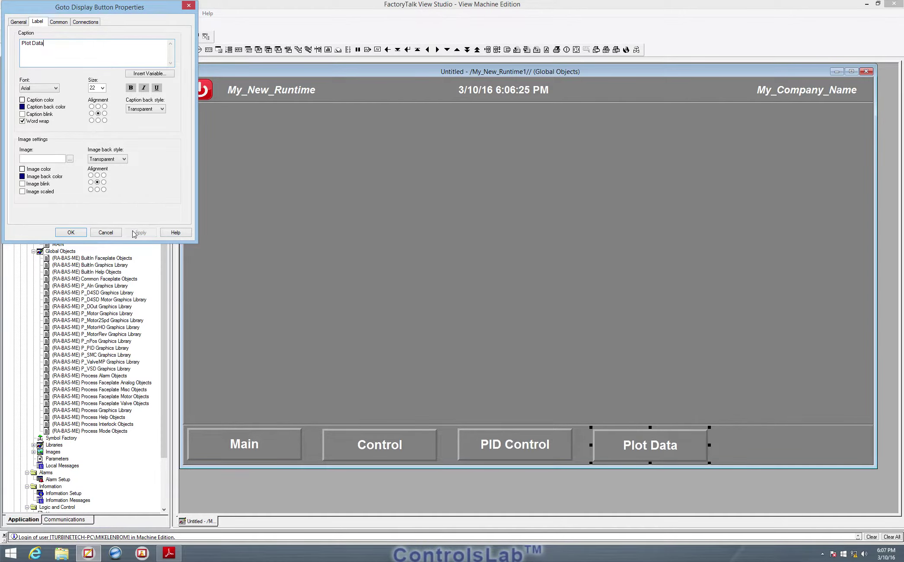
click(71, 233)
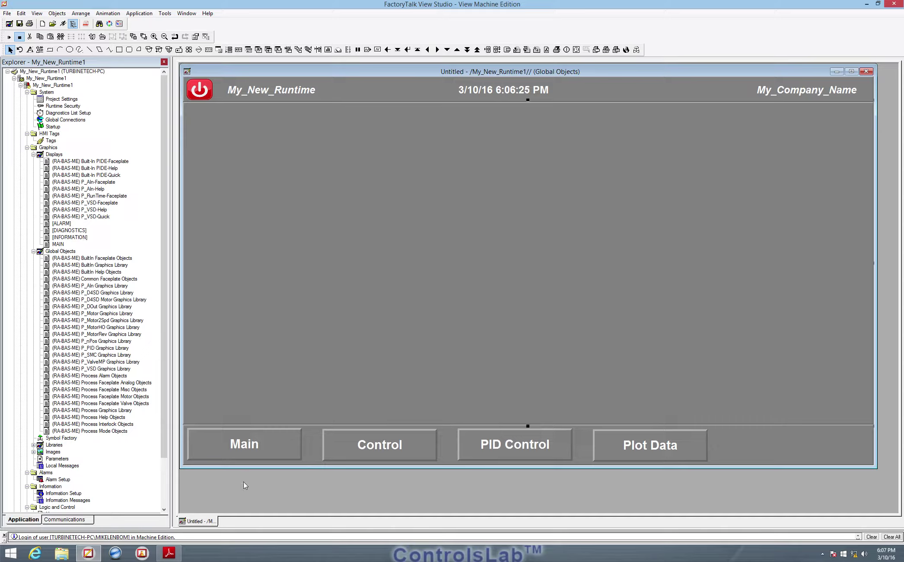
- Read tutorial page 282 on the latched Log Data button, then return to FactoryTalk
click(168, 554)
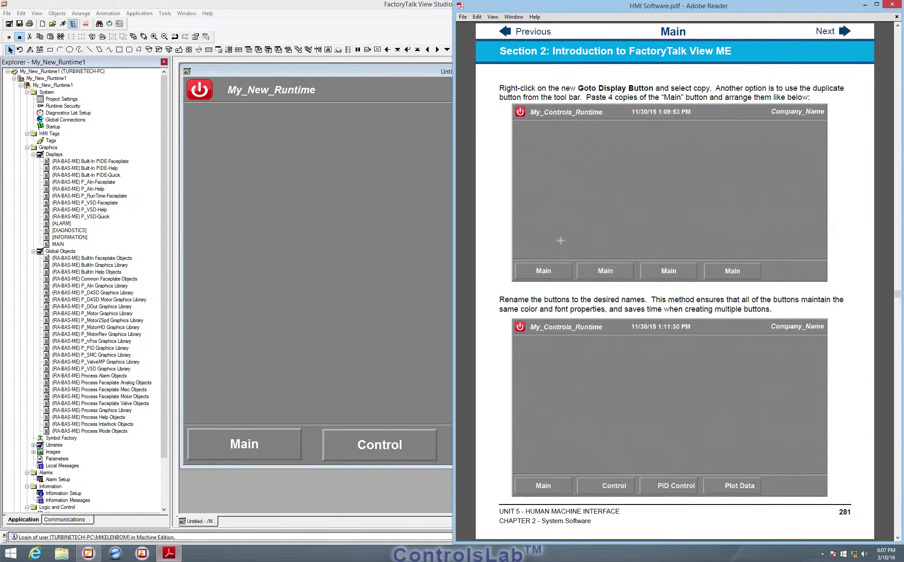
click(842, 34)
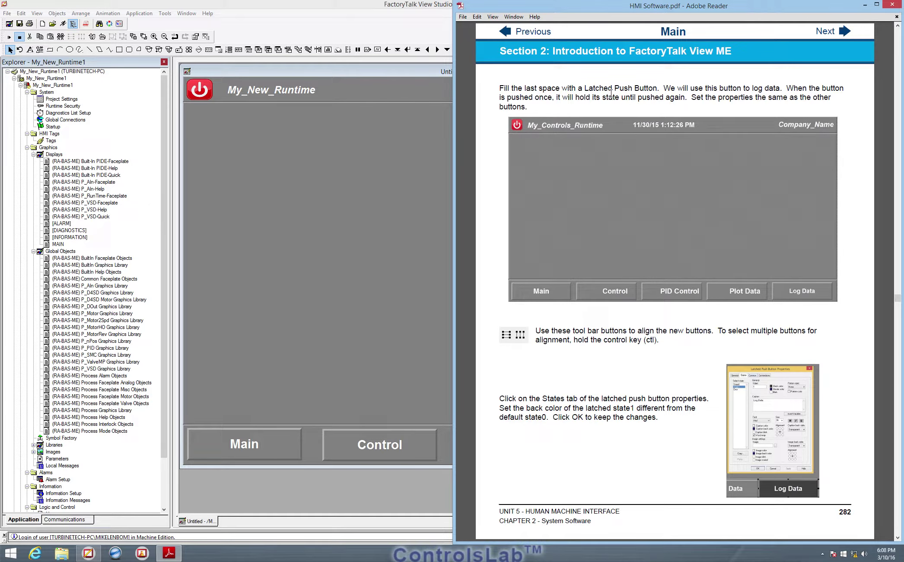
click(328, 75)
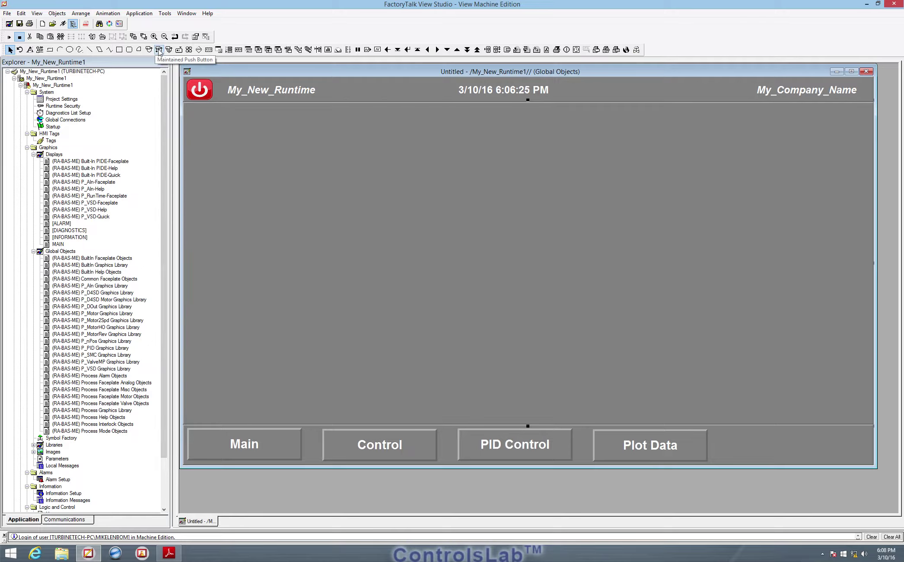
- Draw a latched push button in the bottom bar's last slot and view its state settings
click(169, 50)
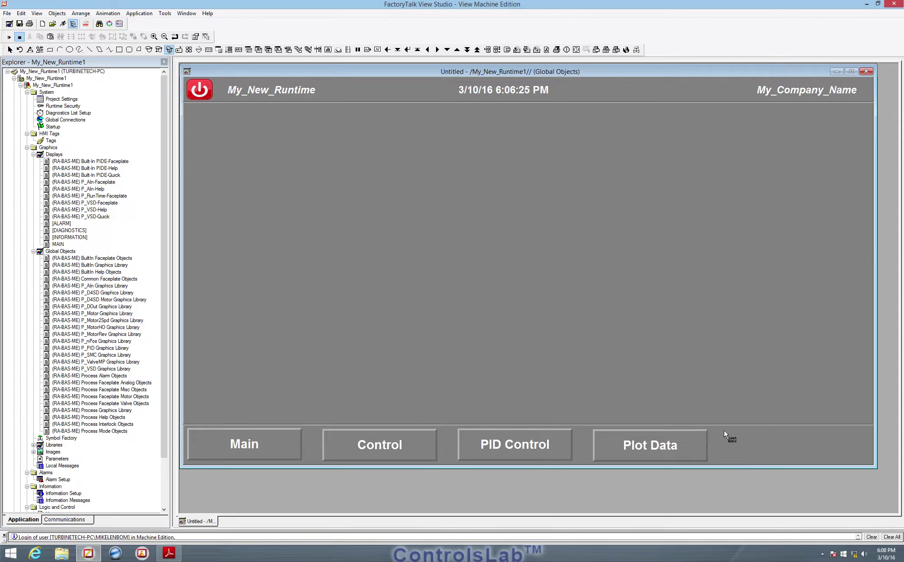
drag(724, 431, 857, 460)
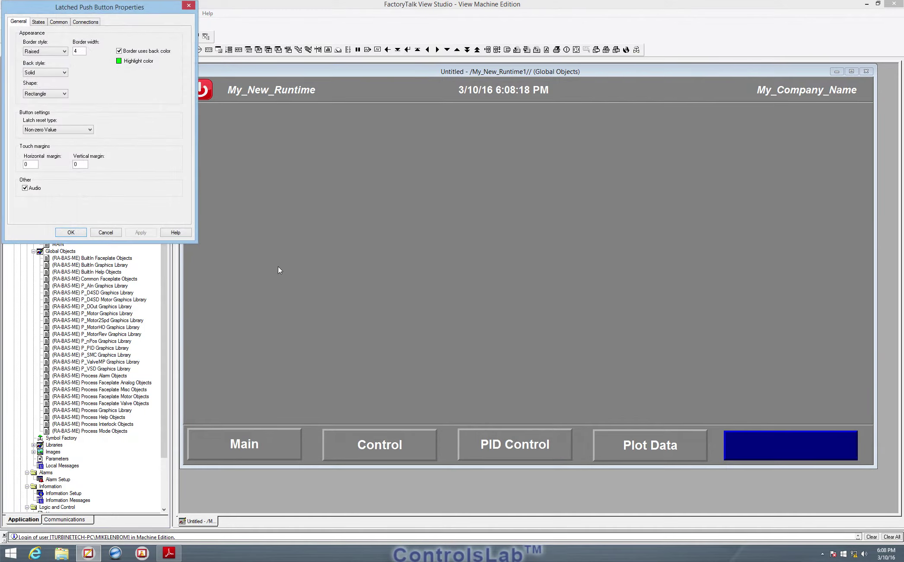
click(38, 22)
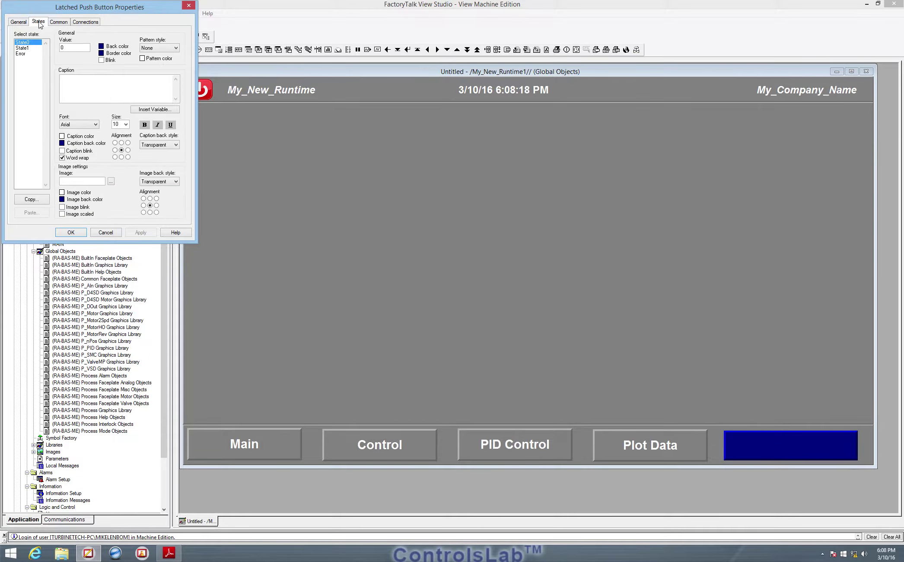
click(25, 48)
click(27, 43)
- Check the tutorial, then enter 'Log Data' as the State0 caption
click(168, 553)
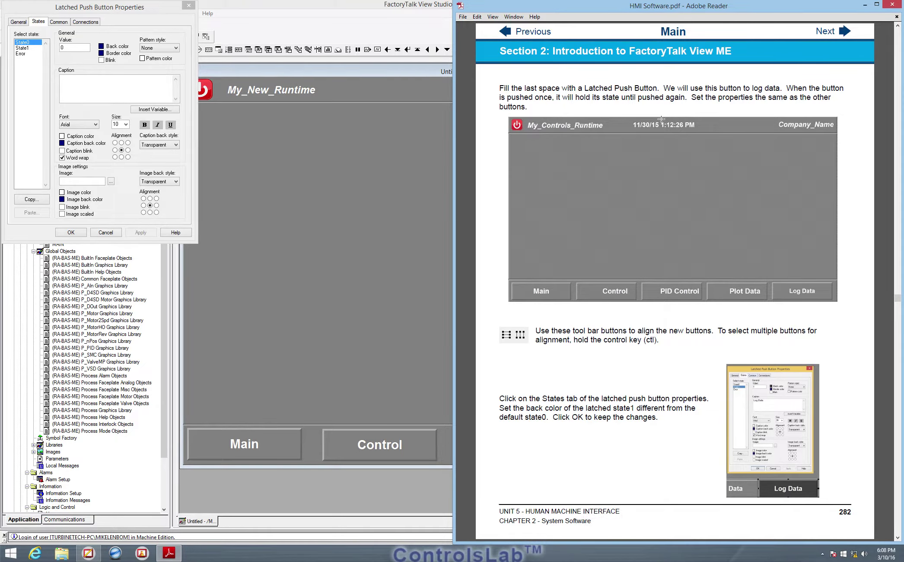
click(837, 30)
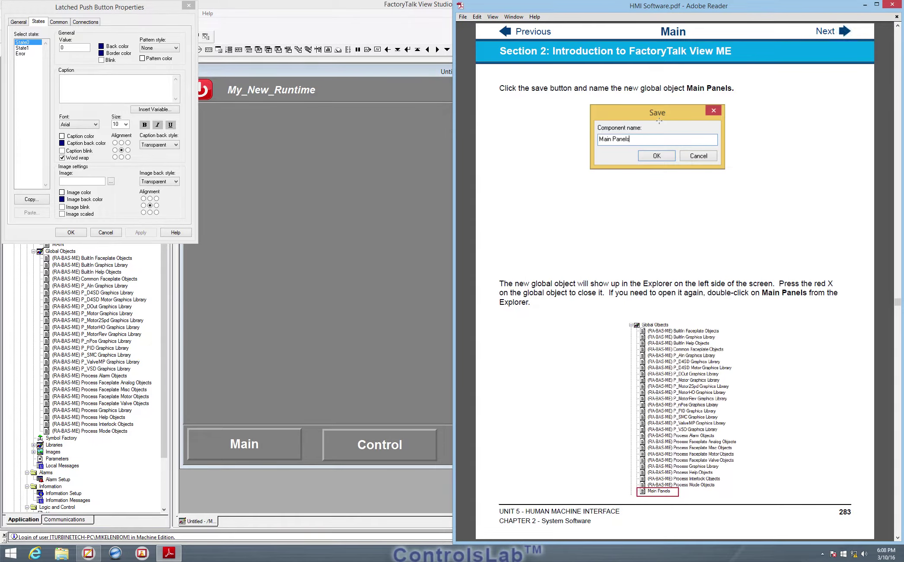
click(510, 36)
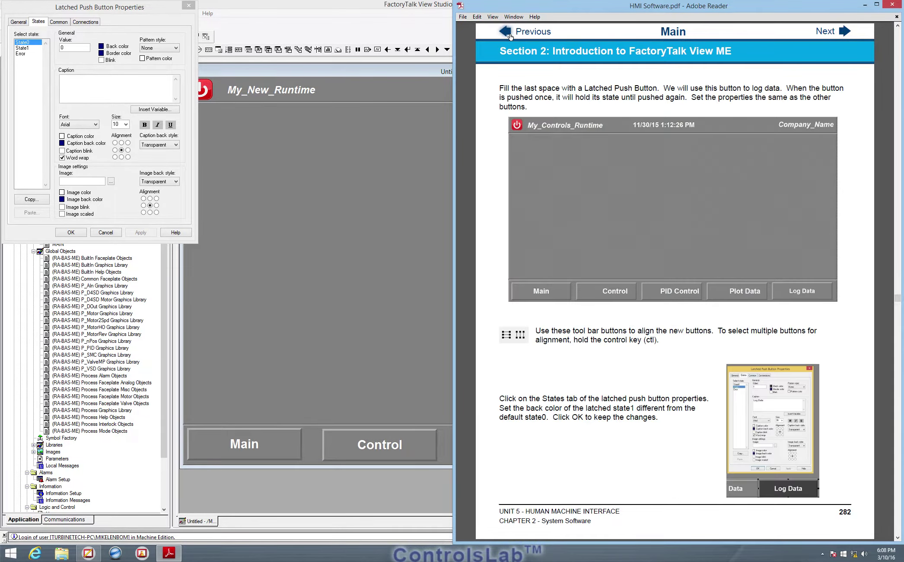
click(85, 79)
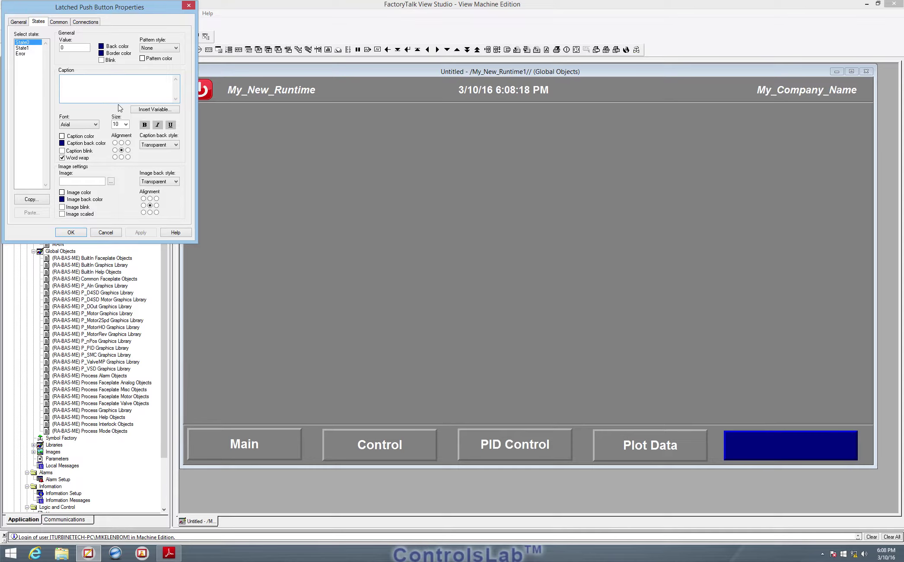
text(Log Data)
click(26, 48)
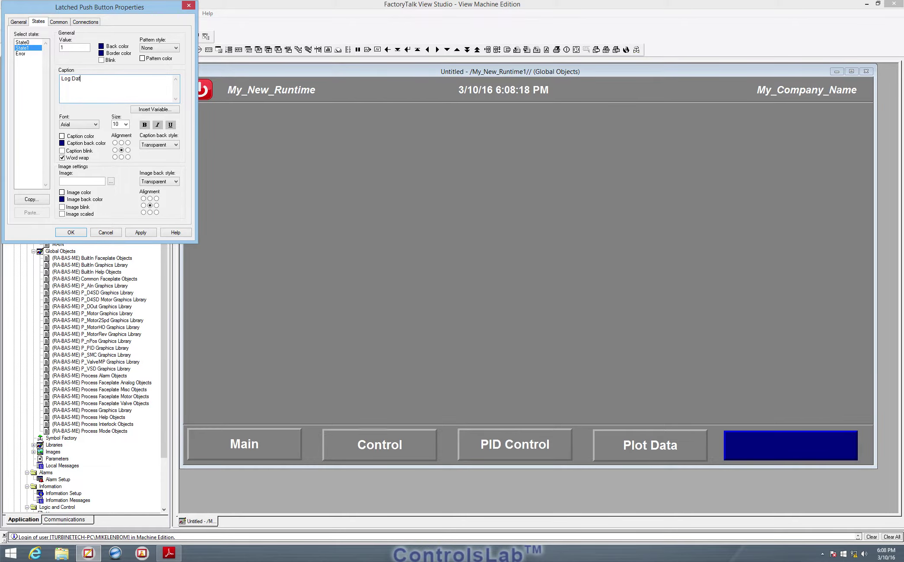
- Set the Log Data button's State0 background to grey and State1 background to dark grey
click(34, 43)
click(102, 47)
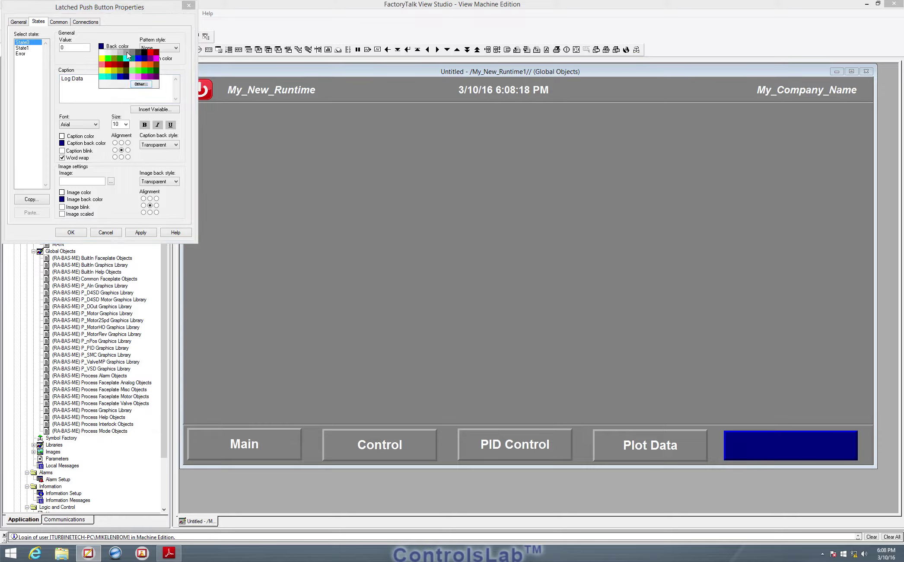
click(128, 53)
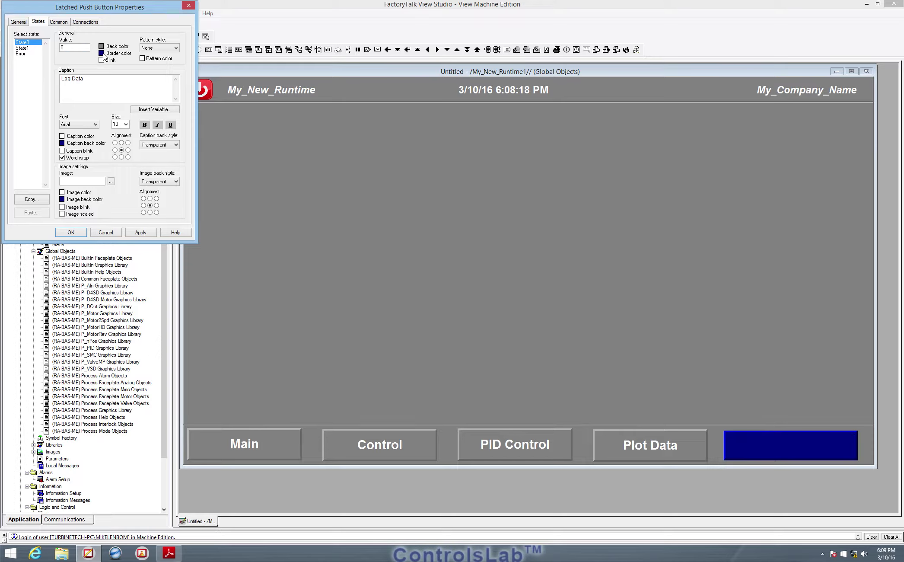
click(101, 53)
click(102, 55)
click(27, 48)
click(101, 47)
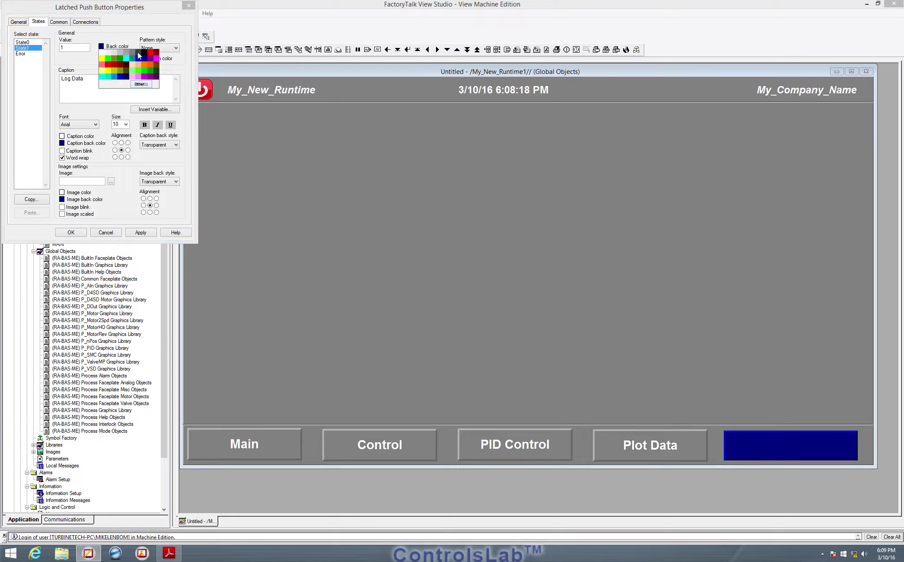
click(138, 52)
click(134, 233)
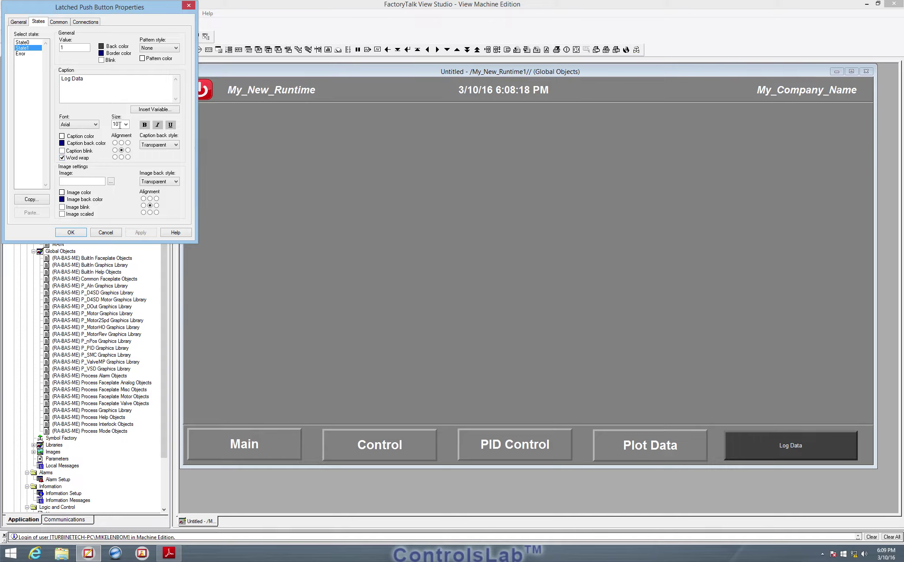
- Set the caption size to 22 for both State1 and State0
click(120, 125)
click(119, 171)
click(147, 236)
click(126, 125)
click(121, 186)
click(152, 233)
click(31, 42)
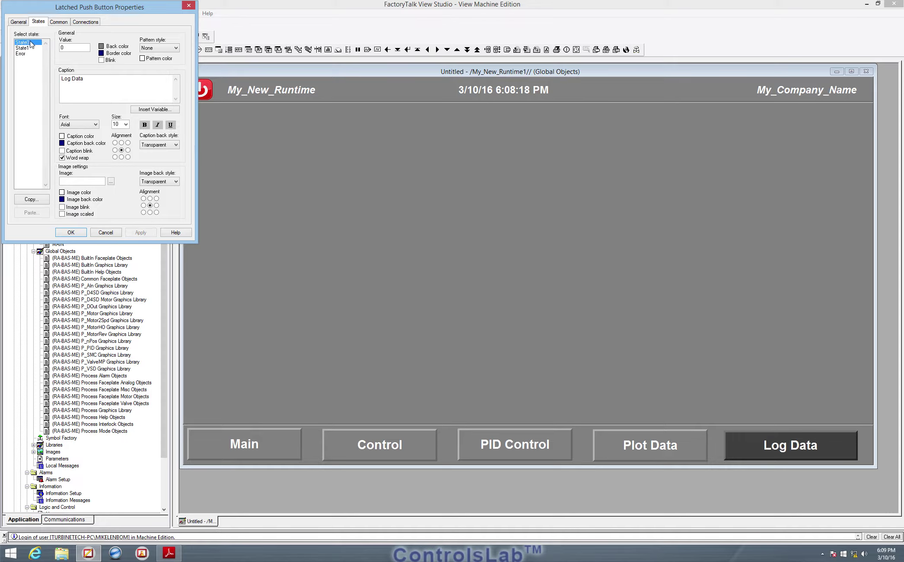
click(126, 125)
click(120, 186)
click(141, 232)
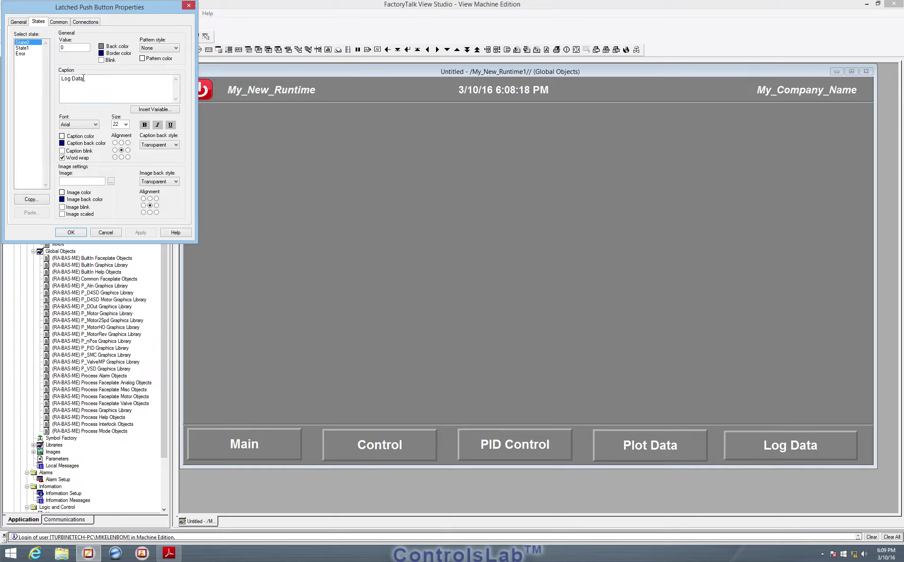
- Give the Error state a red back color and size-24 caption, then apply and close
click(21, 54)
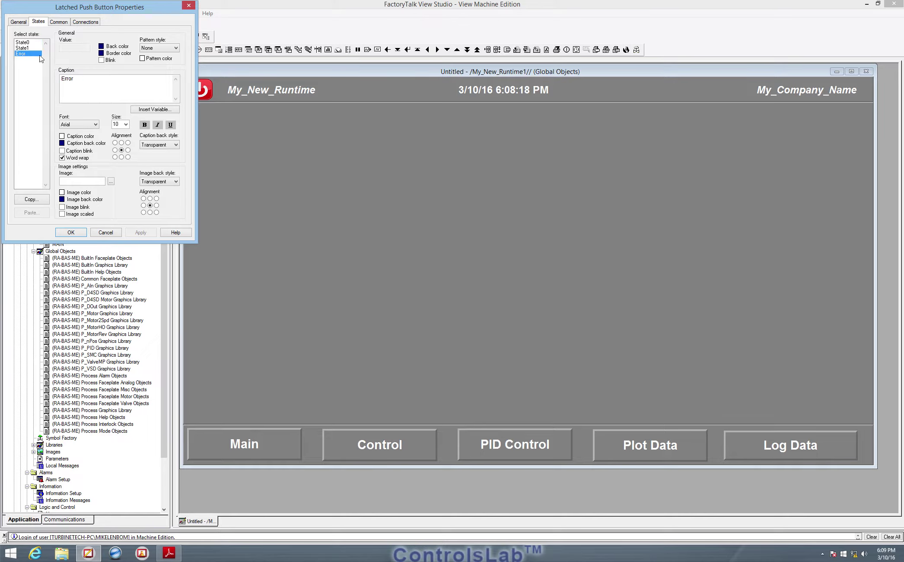
click(101, 47)
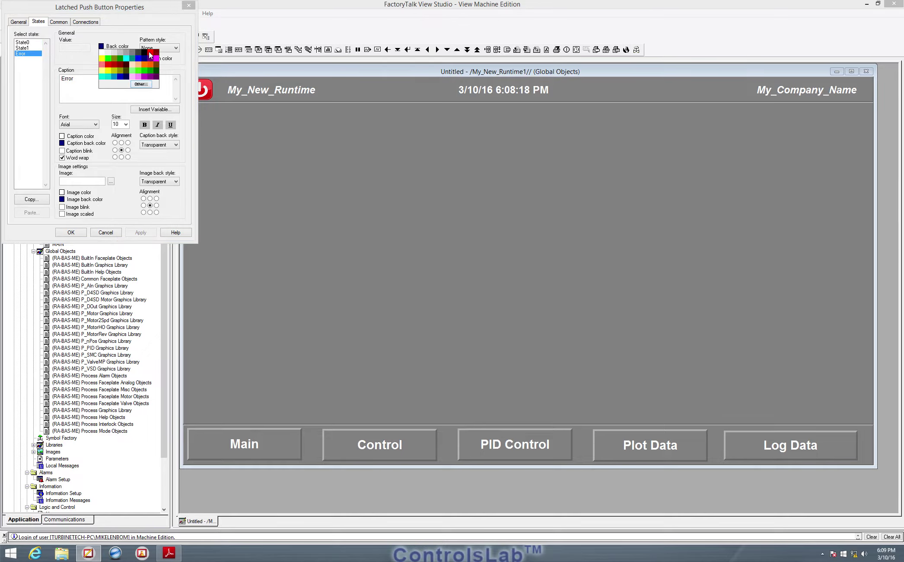
click(108, 64)
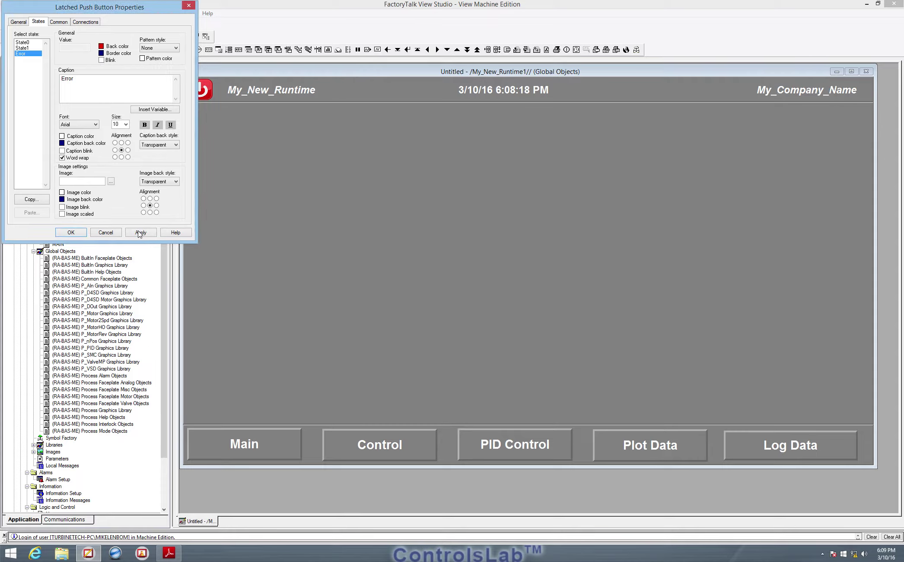
click(140, 233)
click(125, 124)
click(142, 128)
click(126, 124)
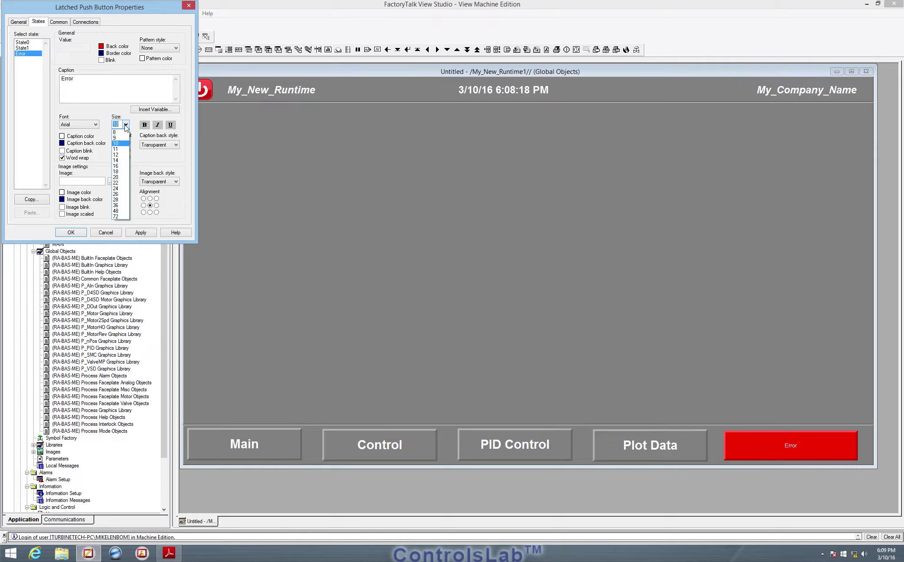
click(120, 188)
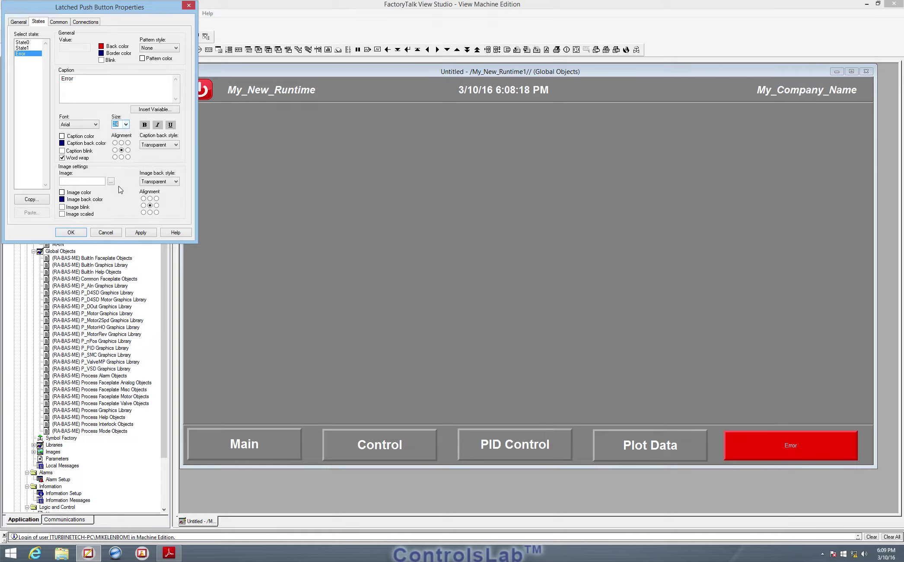
click(141, 233)
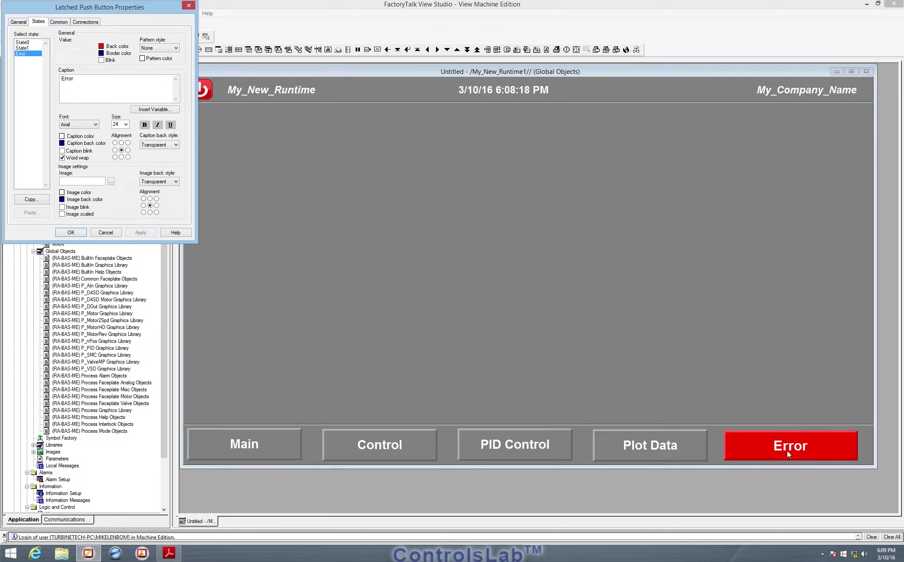
click(76, 234)
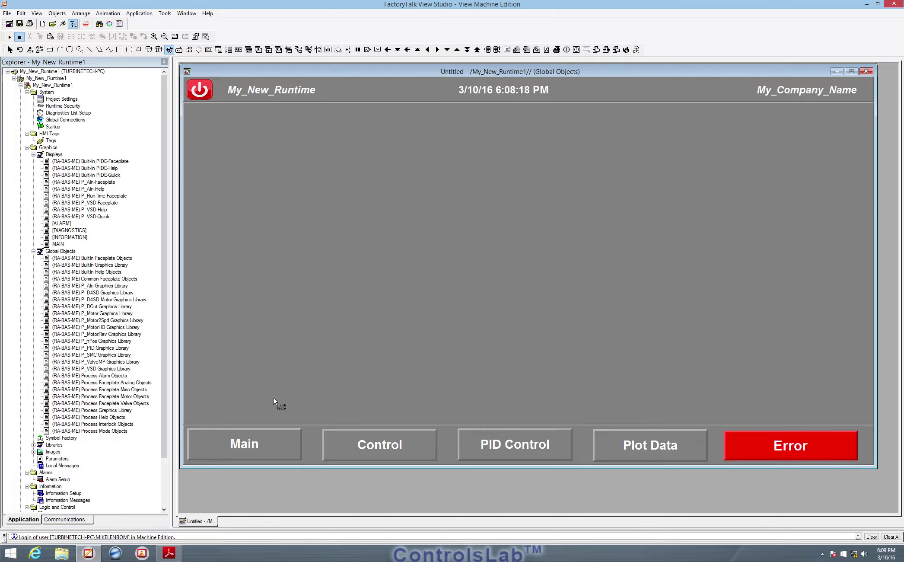
- Narrow the Error button by dragging its left edge inward
click(11, 49)
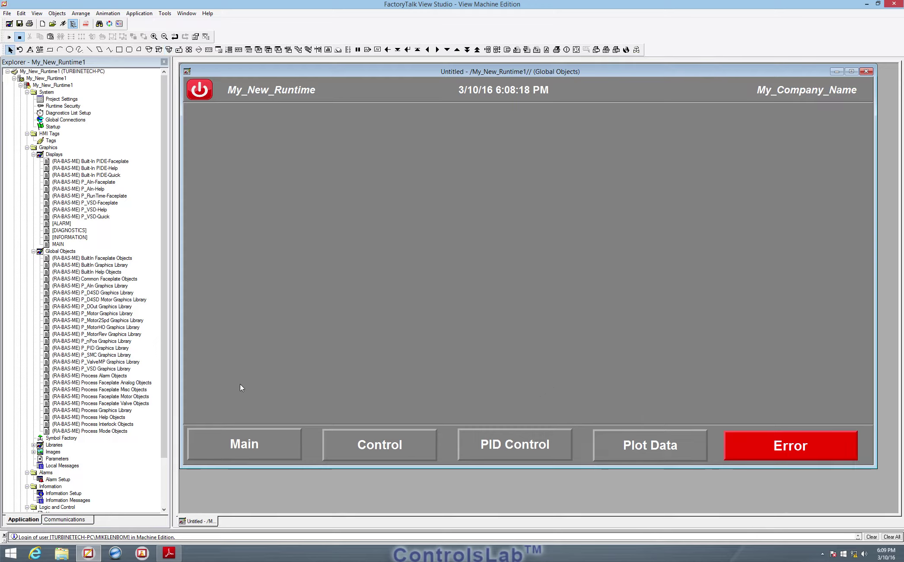
click(742, 448)
drag(724, 445, 765, 445)
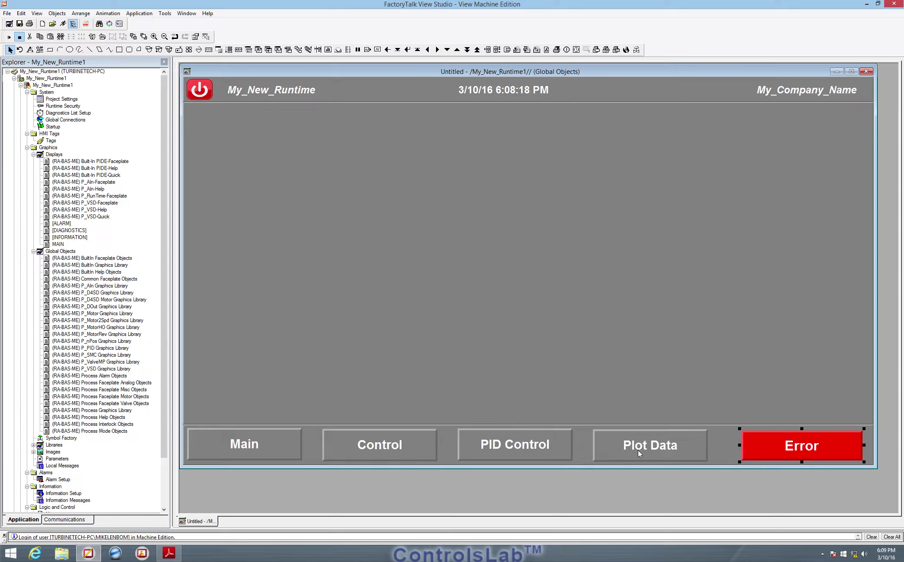
- Shift the Main, Plot Data and PID Control buttons slightly to the right
click(283, 448)
drag(282, 447, 288, 448)
click(611, 445)
drag(611, 446, 622, 445)
click(544, 451)
drag(544, 451, 550, 452)
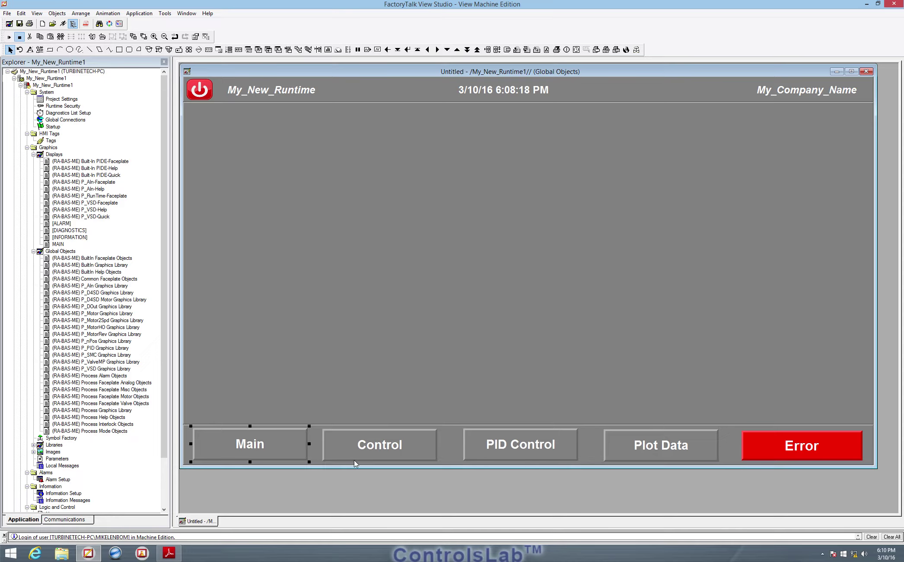
- Distribute the selected bottom buttons evenly across the banner, then deselect them
shift+click(398, 449)
shift+click(518, 451)
click(81, 36)
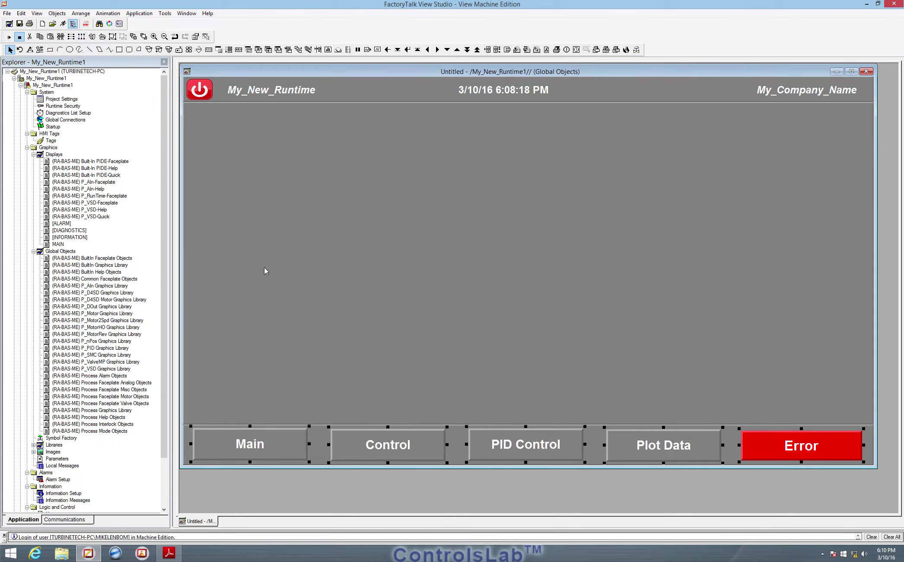
click(268, 418)
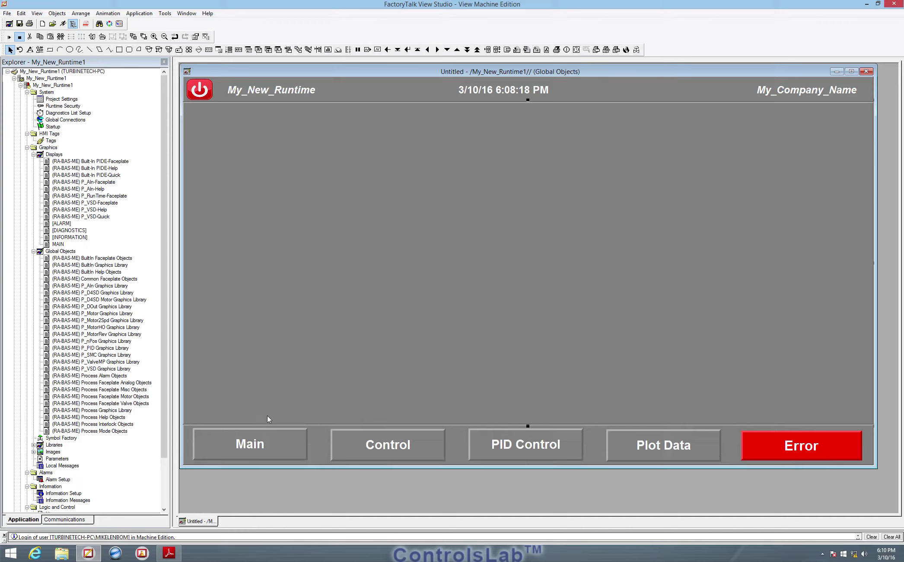
click(283, 438)
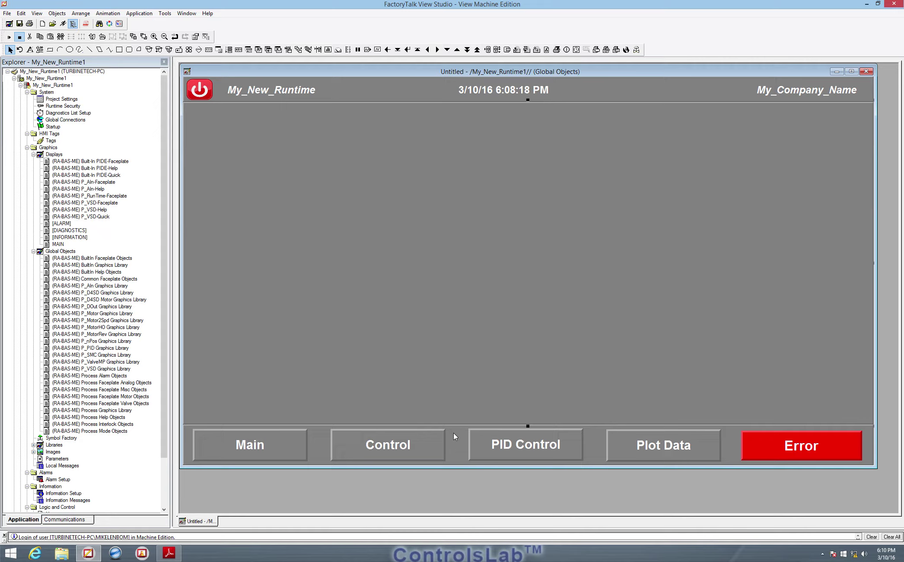
- Find guide page 283 on saving the global object as Main Panels, then return to View Studio
click(169, 555)
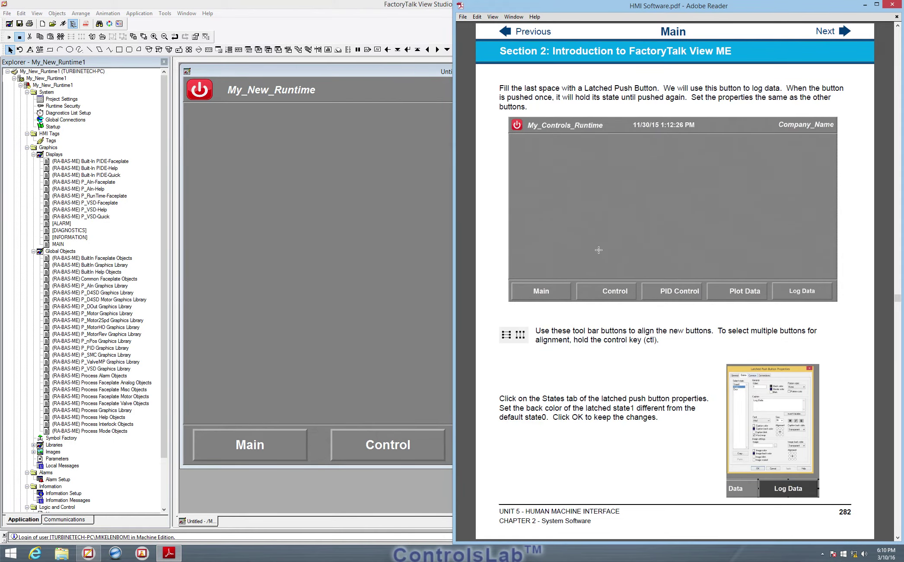
click(843, 32)
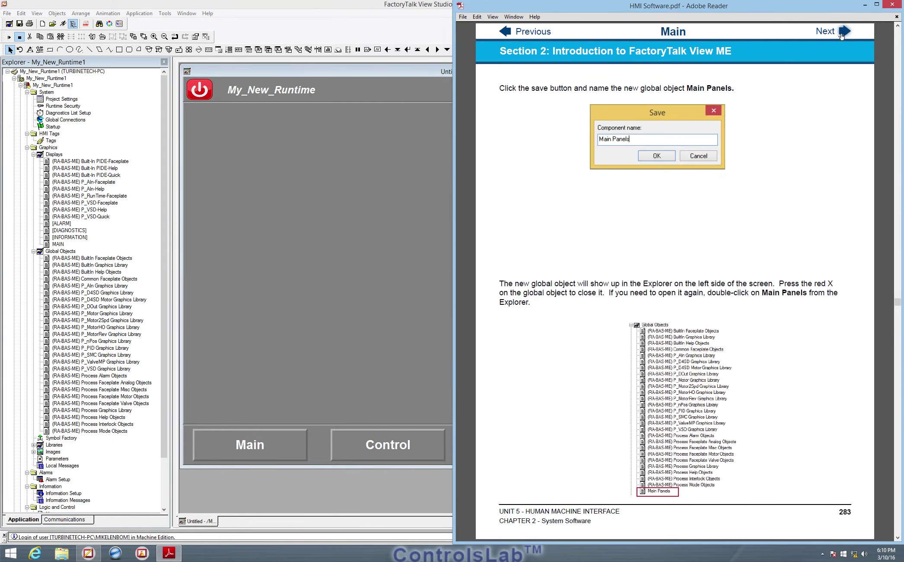
click(842, 32)
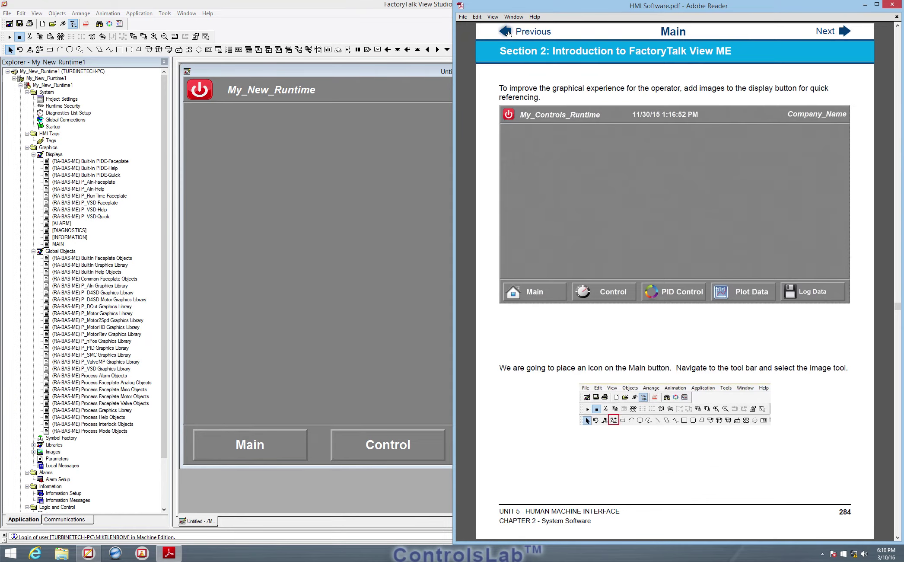
click(506, 33)
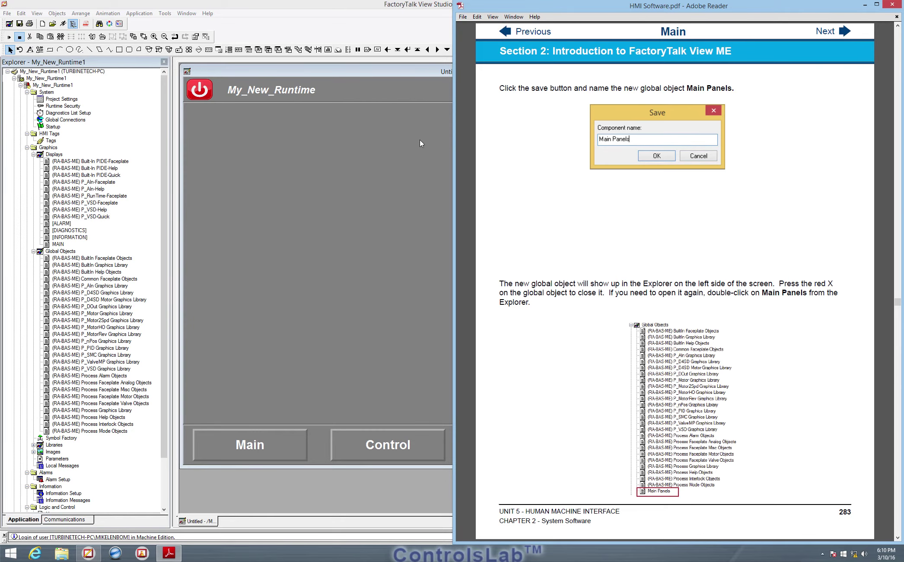
click(378, 99)
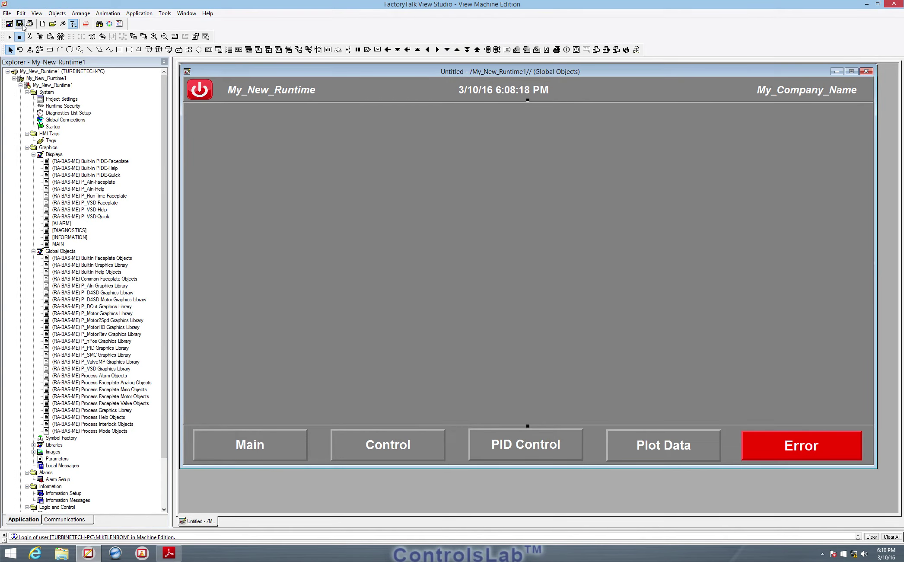
- Save the banner as the global object 'Main Panels' and close its display
click(22, 25)
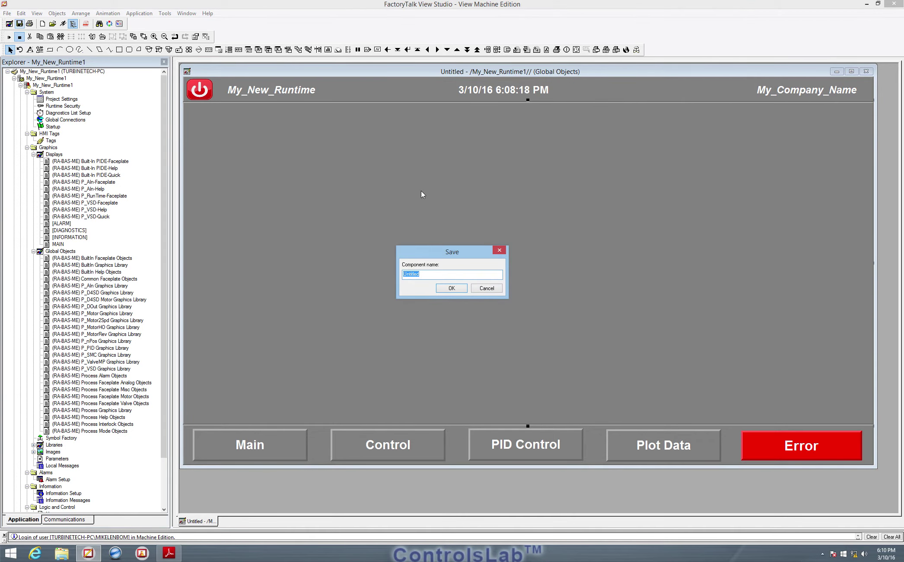
text(Main Panels)
click(454, 289)
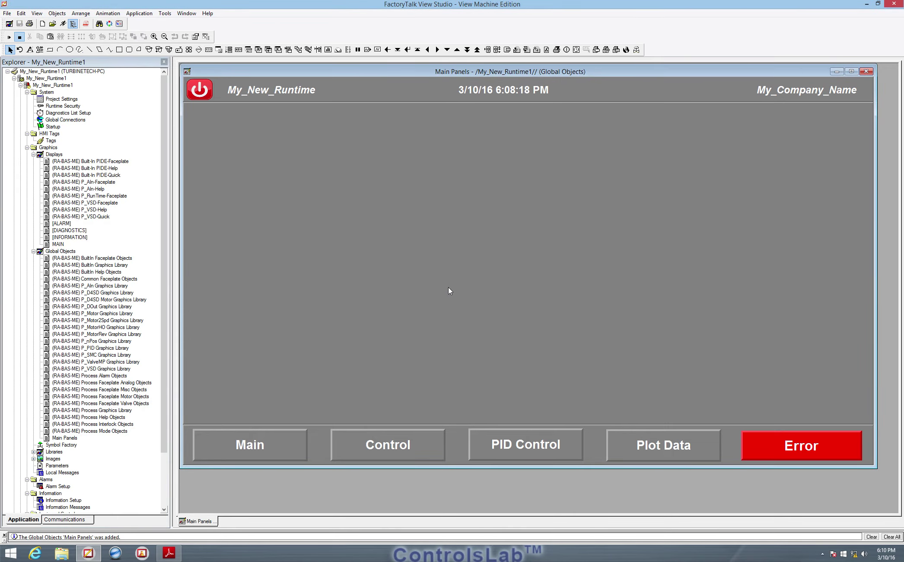
click(58, 437)
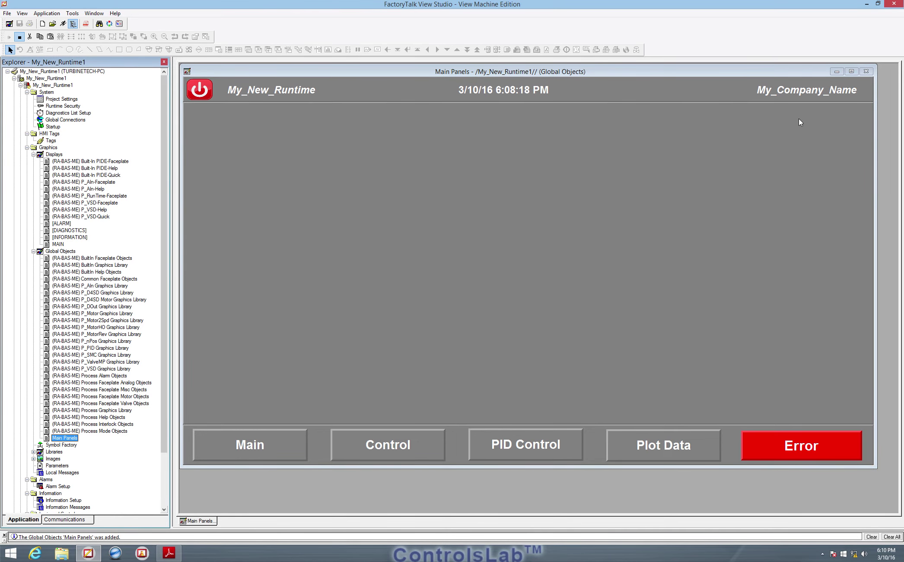
click(865, 71)
- Reopen Main Panels from the Global Objects folder and check the Main button's context menu
click(73, 406)
click(60, 226)
double_click(69, 412)
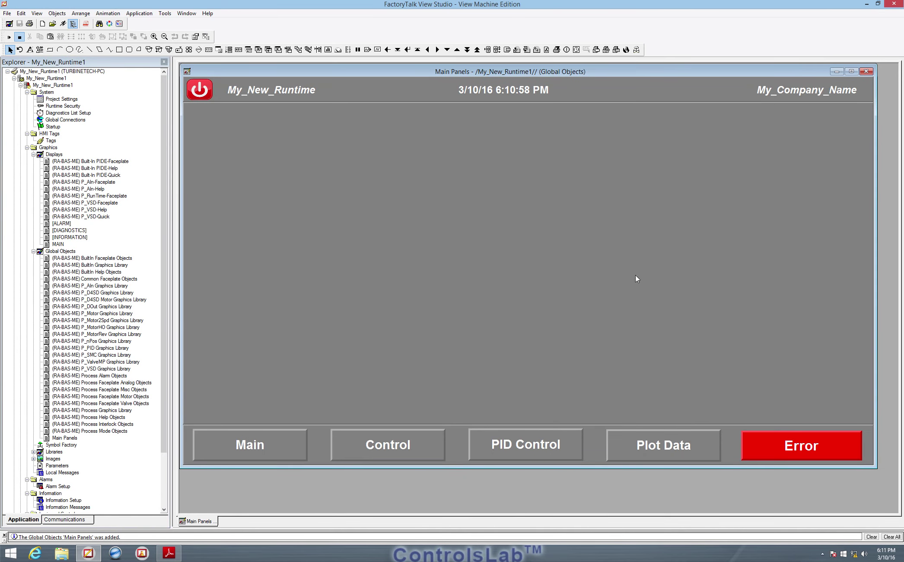
click(301, 446)
right_click(290, 446)
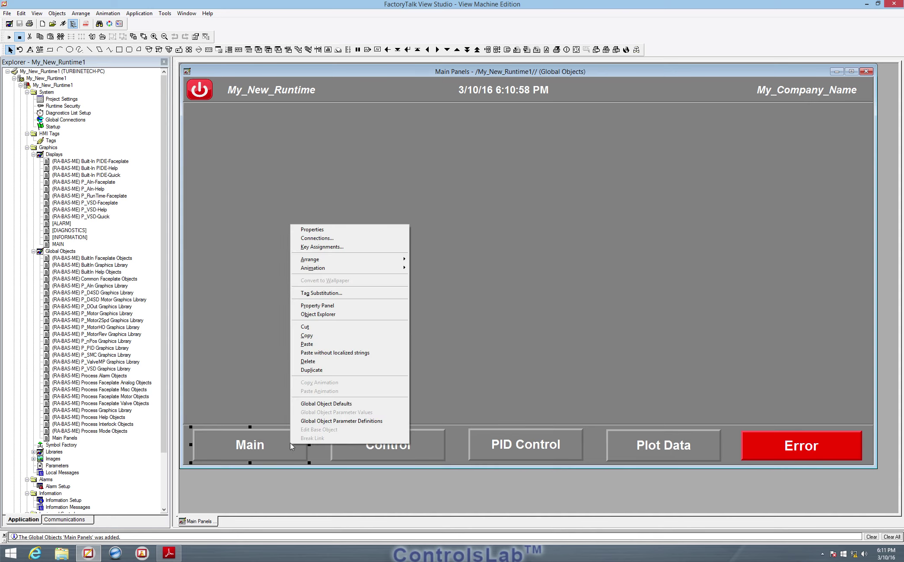
click(214, 338)
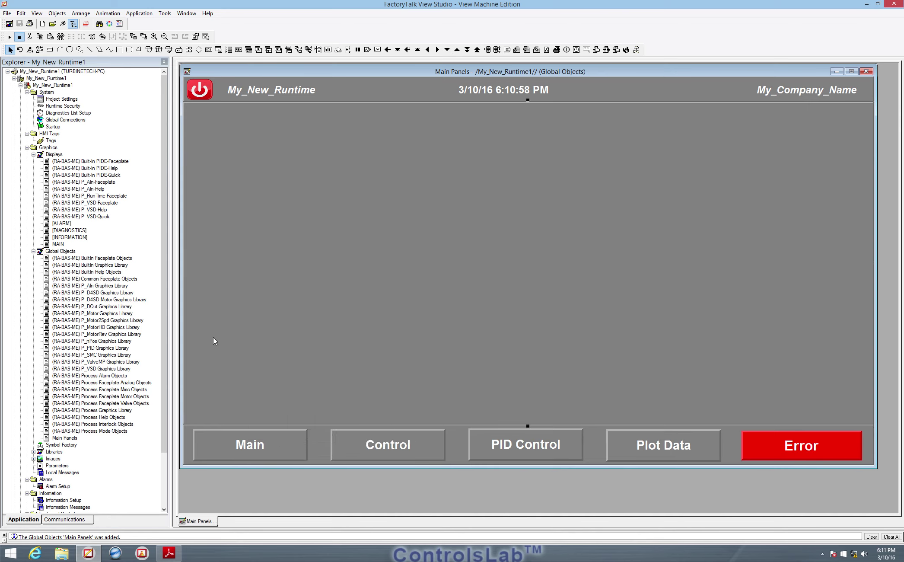